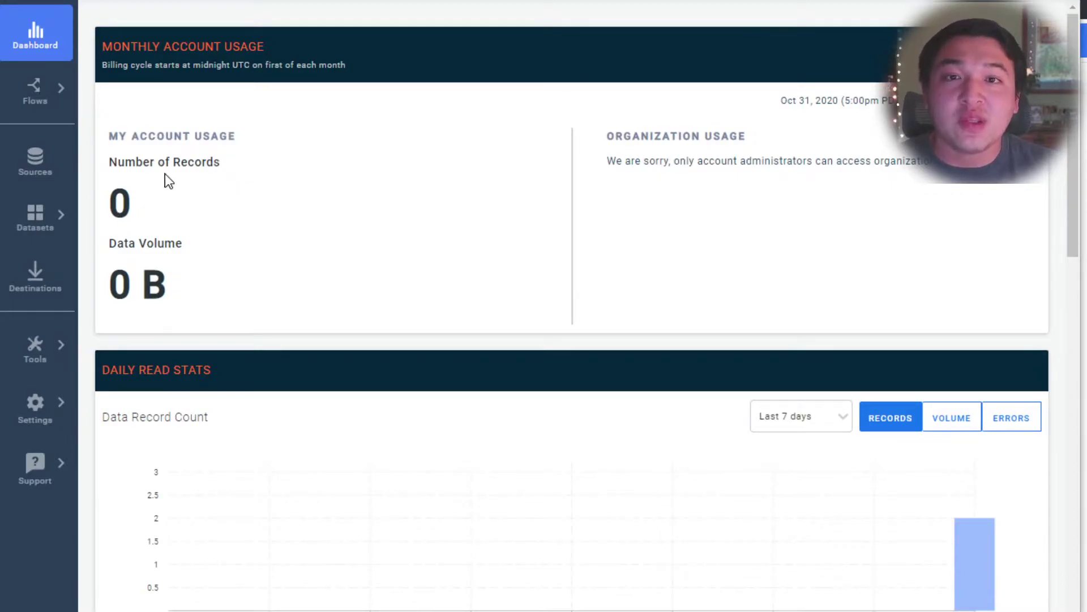
- Open the data flows list and examine the source and detected dataset of the Api.themoviedb.org - person flow
mouse_move(58, 111)
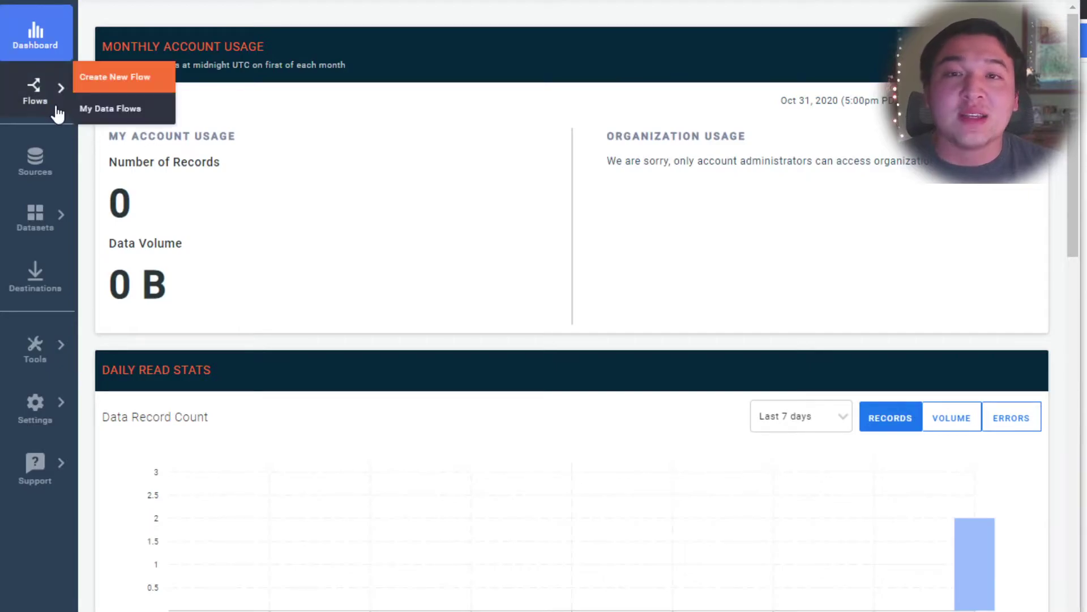
click(99, 113)
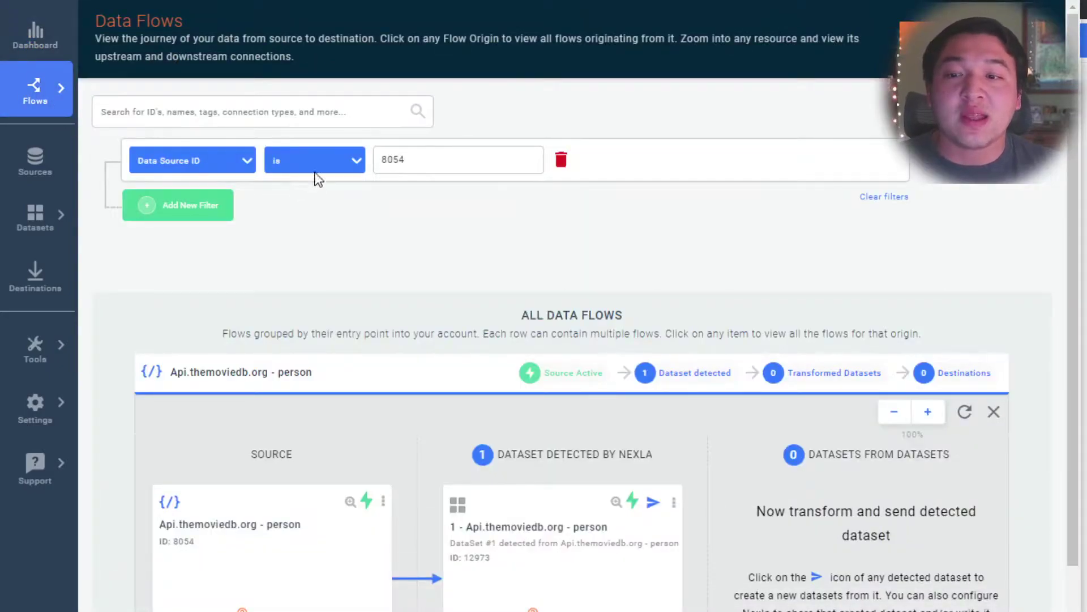
scroll(561, 247, down, 2)
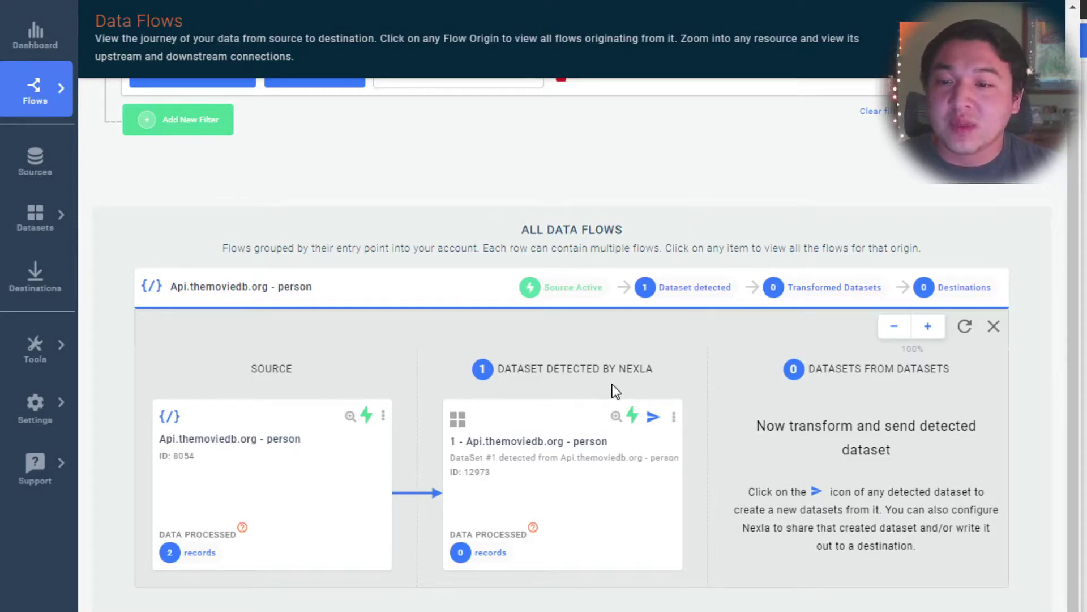
scroll(697, 397, down, 1)
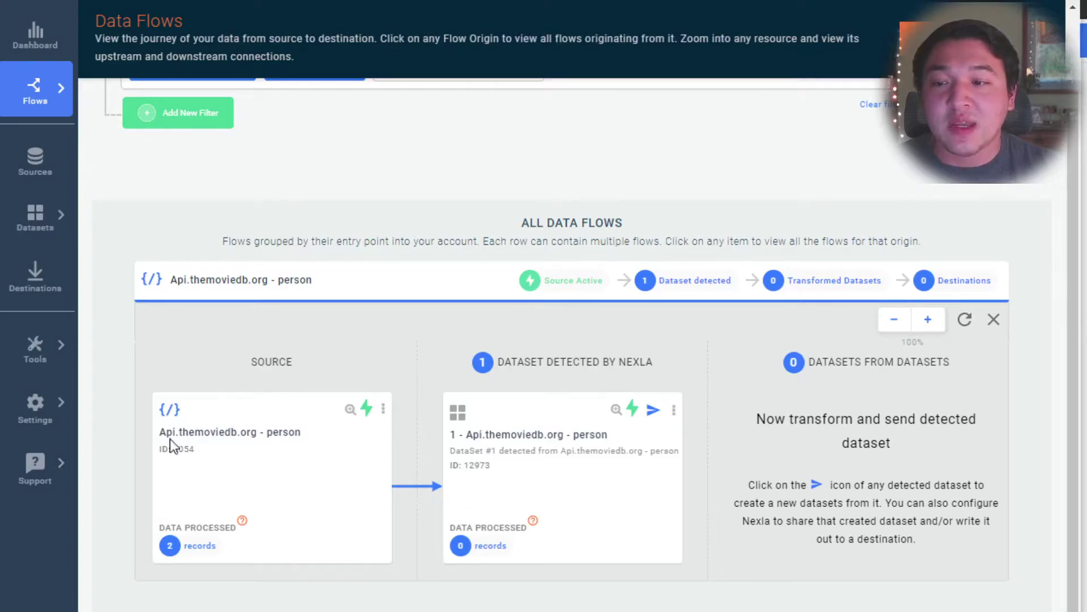
drag(159, 433, 306, 440)
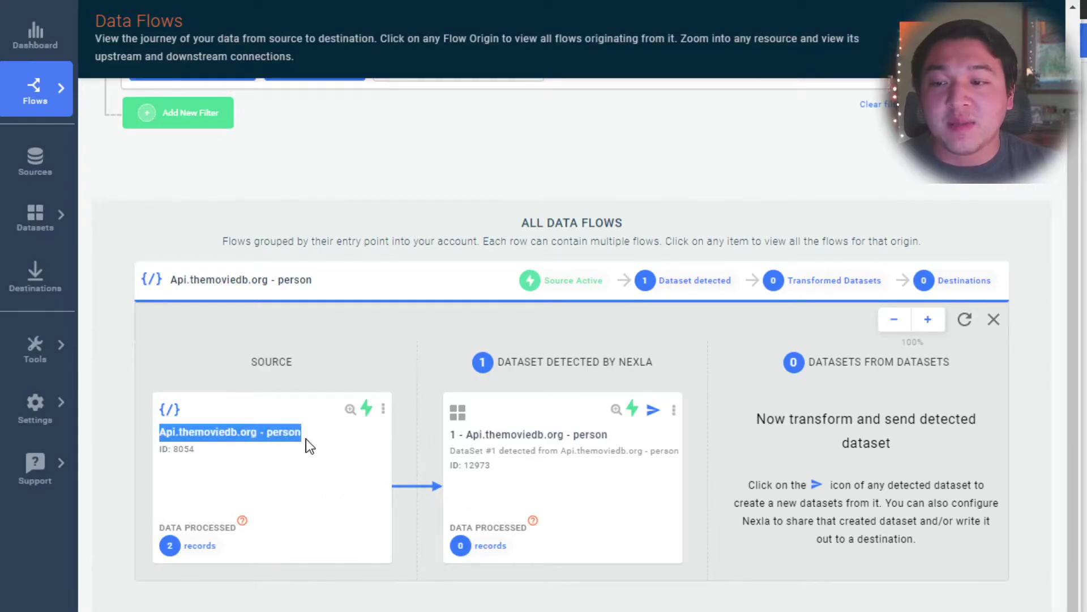
click(306, 437)
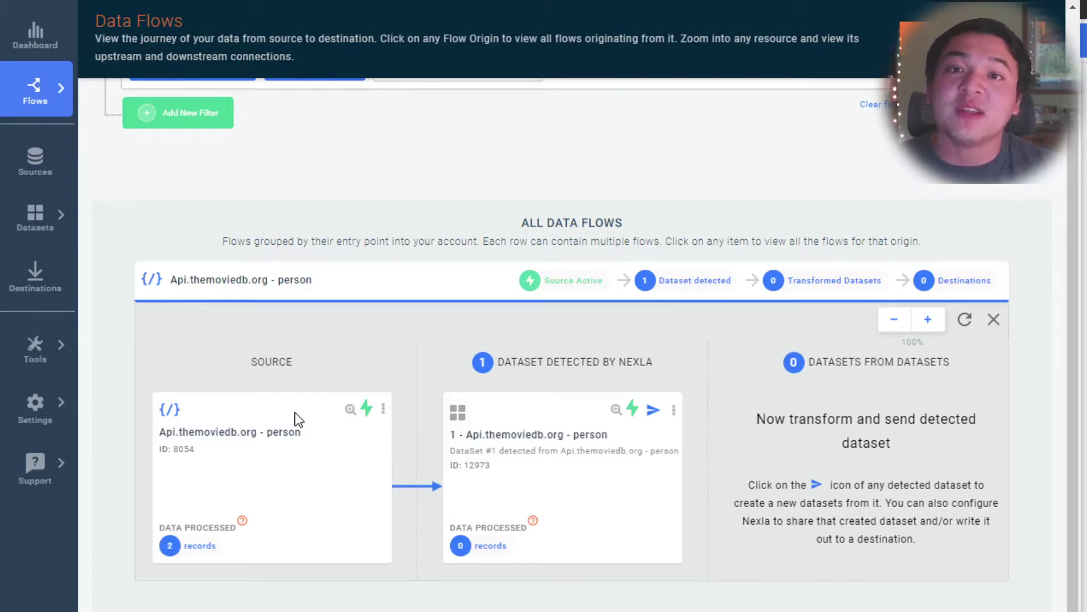
drag(474, 435, 612, 443)
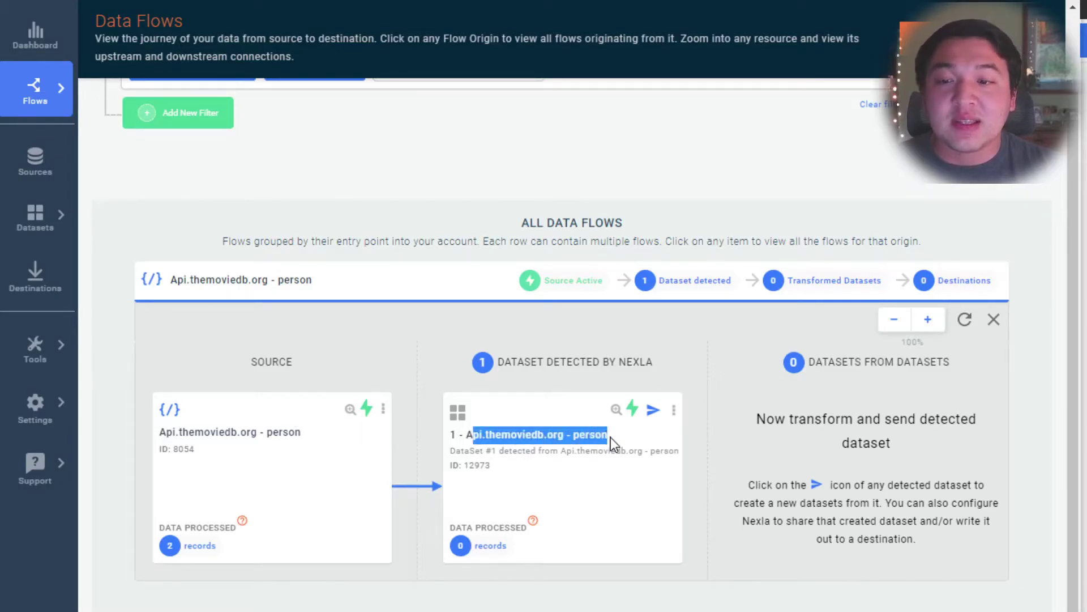
click(611, 443)
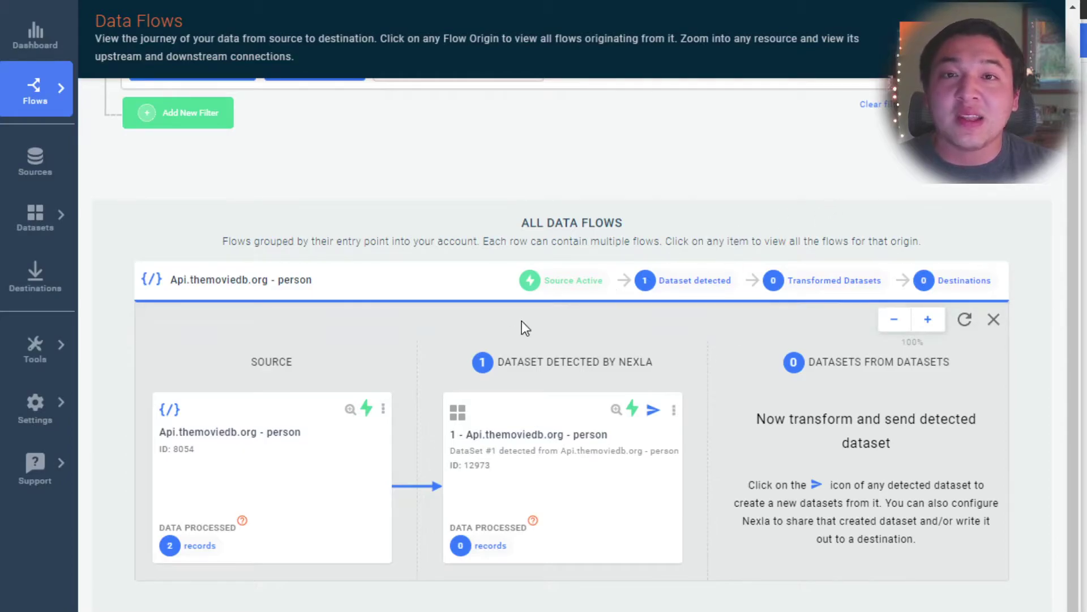
- View the records of the actor lookups static lookup and close its details
mouse_move(57, 346)
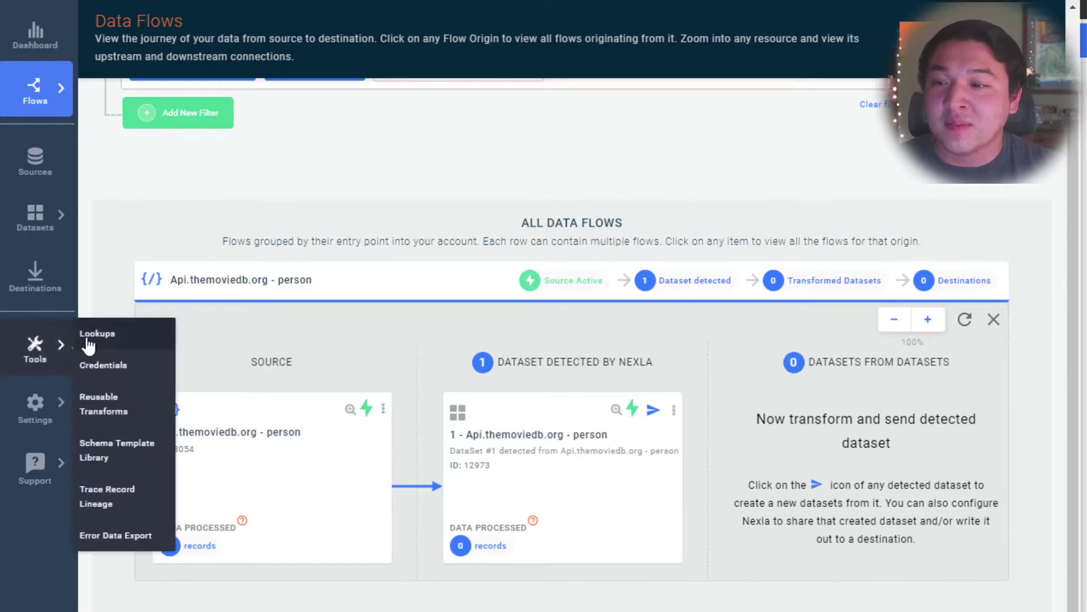
click(88, 334)
click(538, 175)
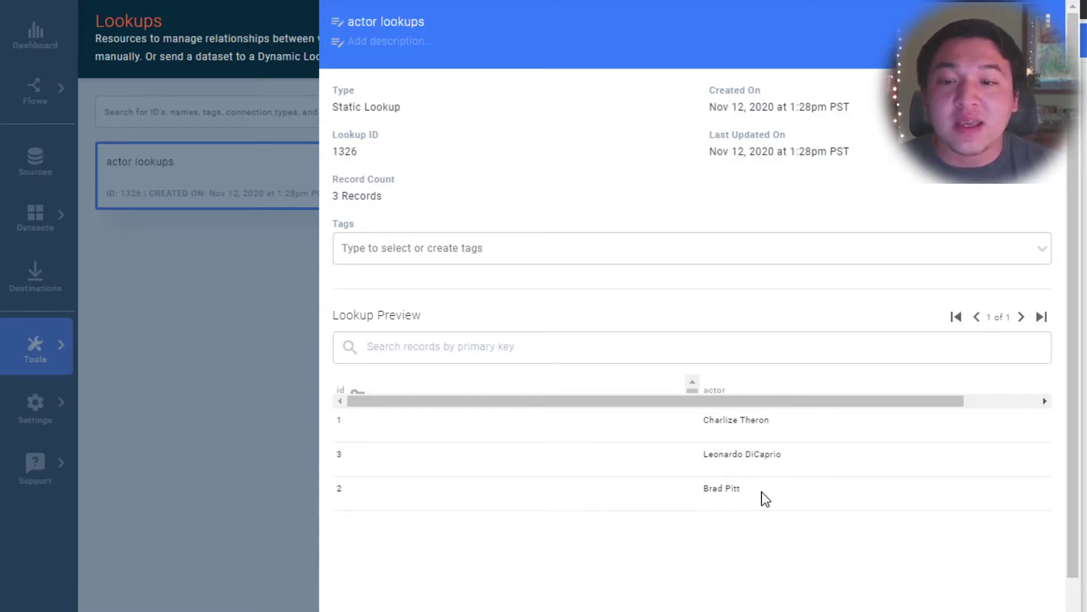
drag(751, 490, 556, 430)
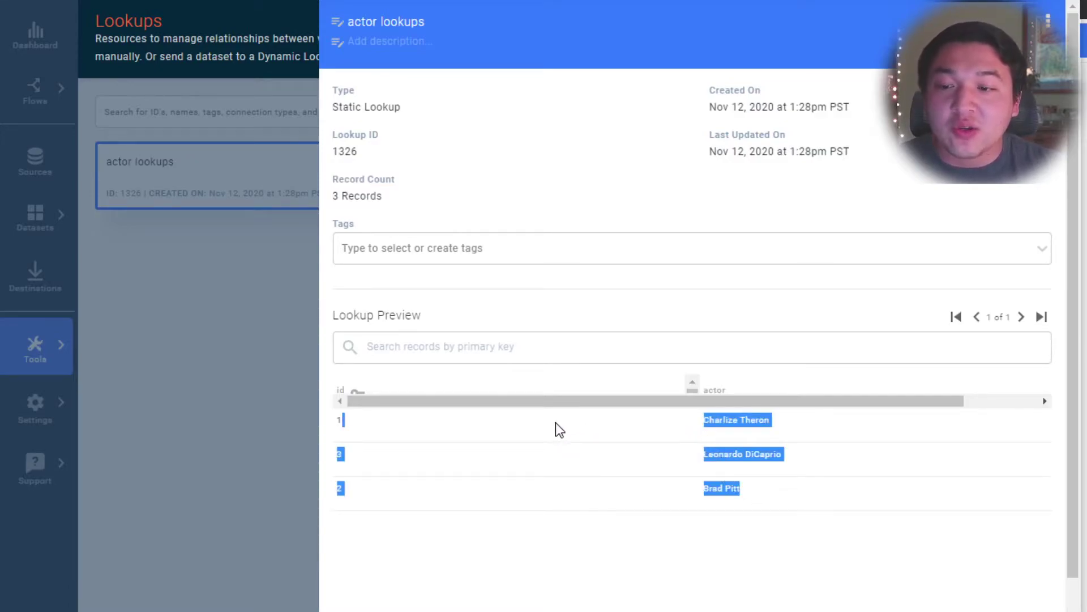
drag(350, 430, 770, 498)
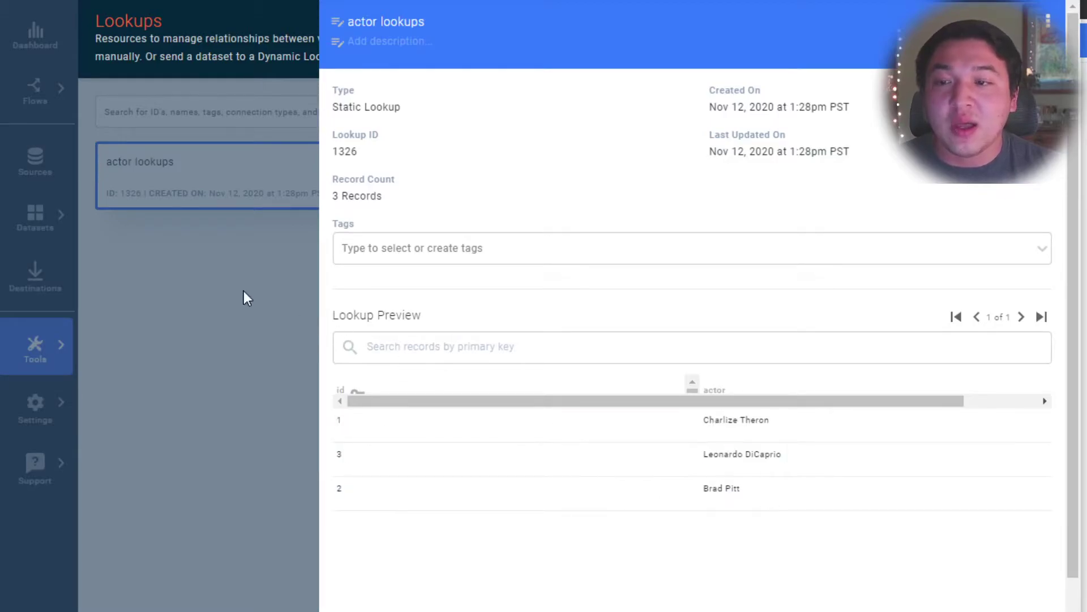
click(255, 300)
- Create a new flow from a data source, finding the source type with the search "api" and choosing REST API
mouse_move(57, 89)
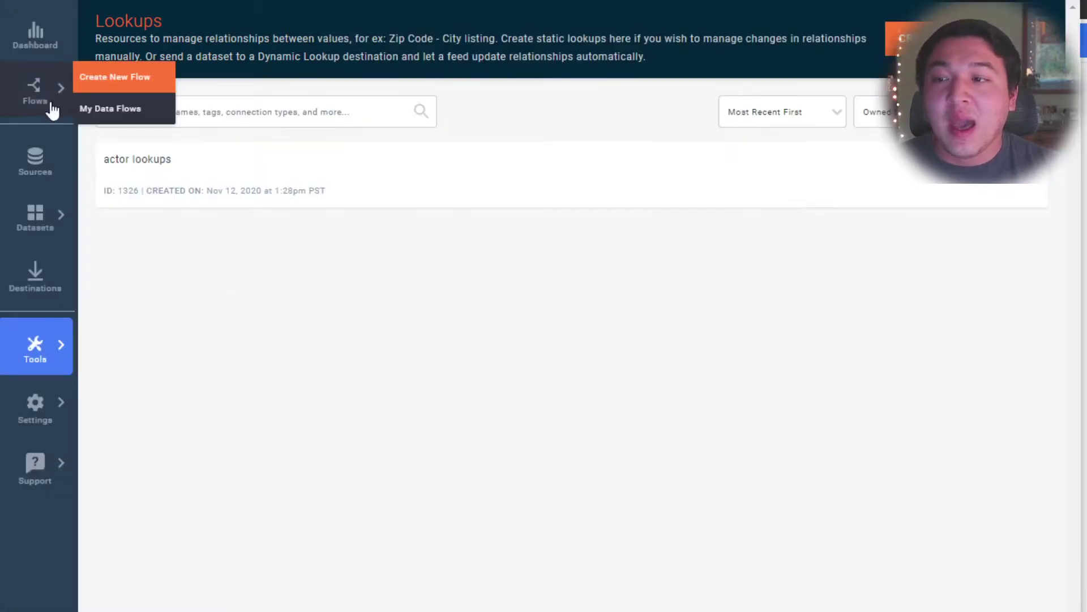
click(127, 84)
click(538, 186)
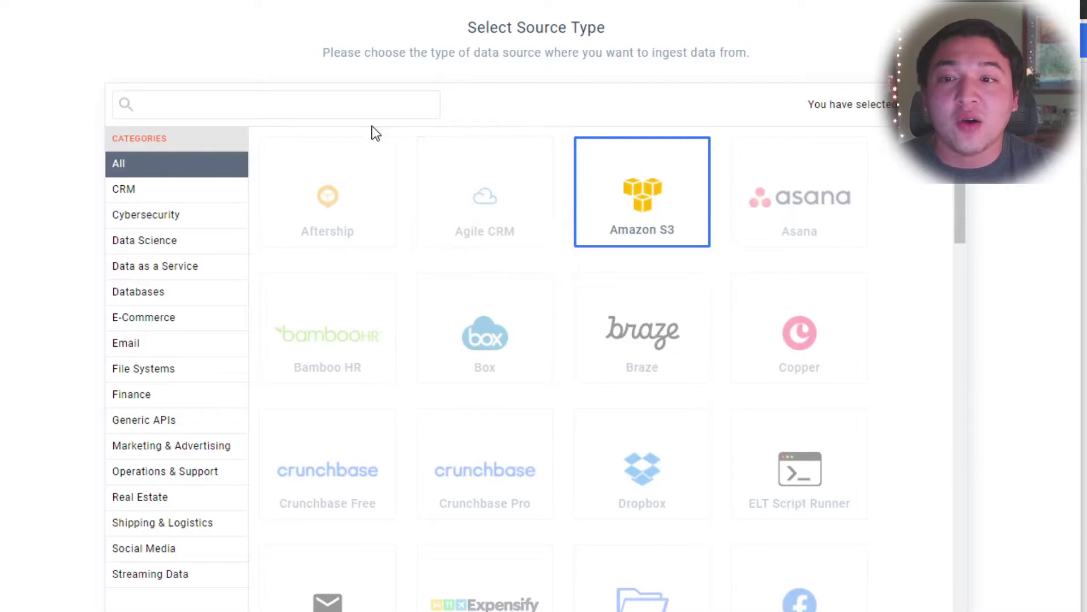
click(384, 109)
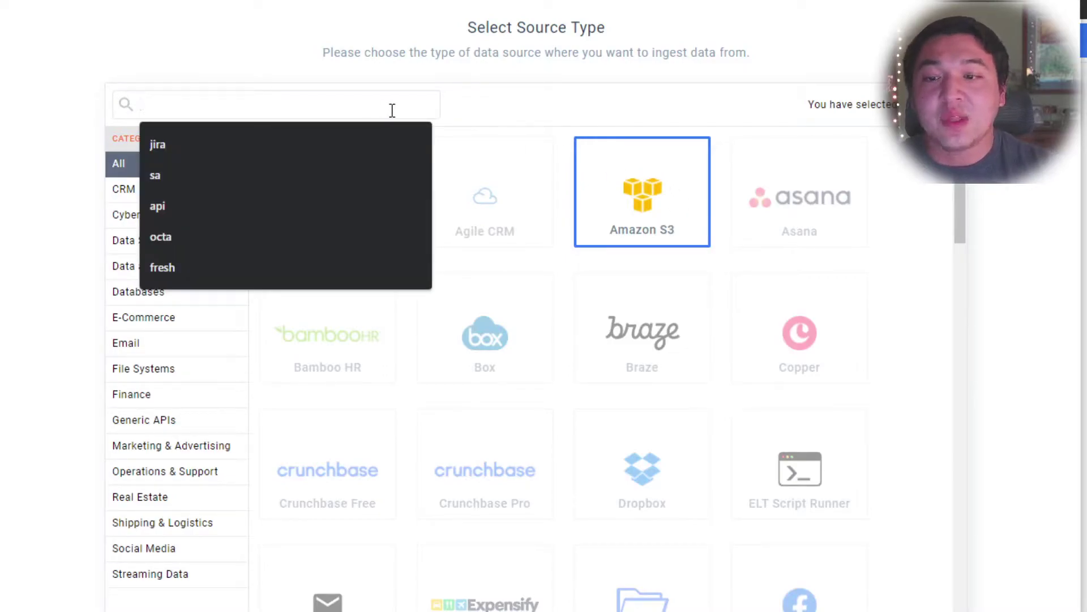
text(a)
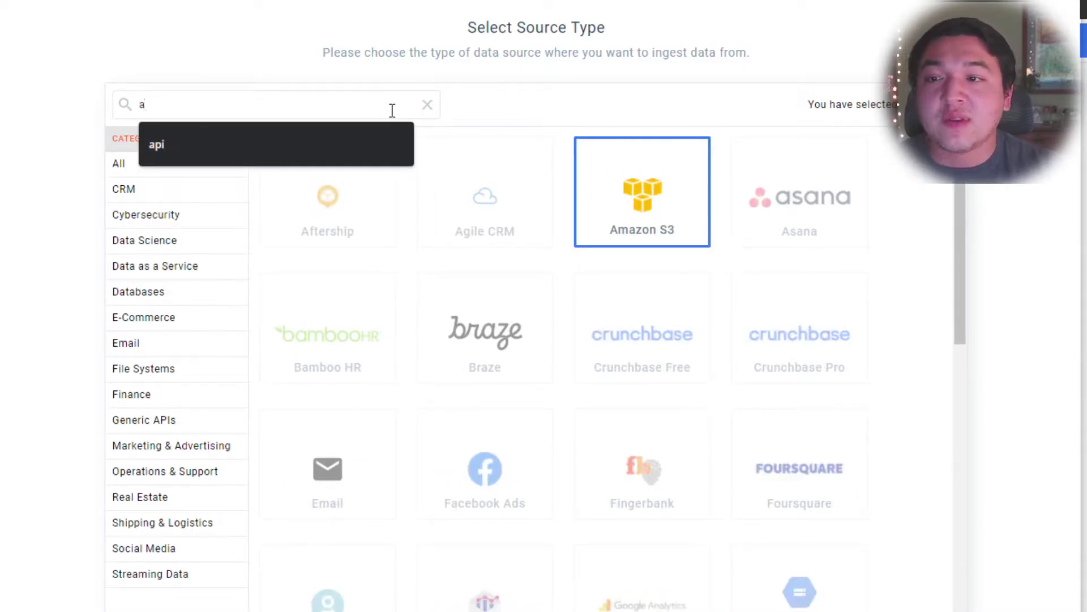
text(pi)
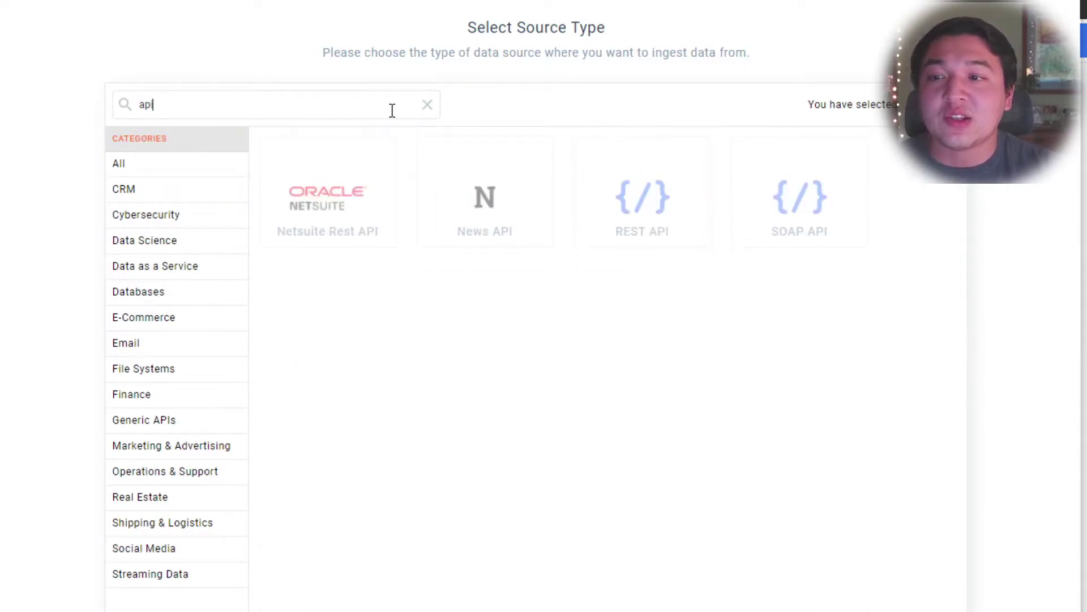
click(677, 200)
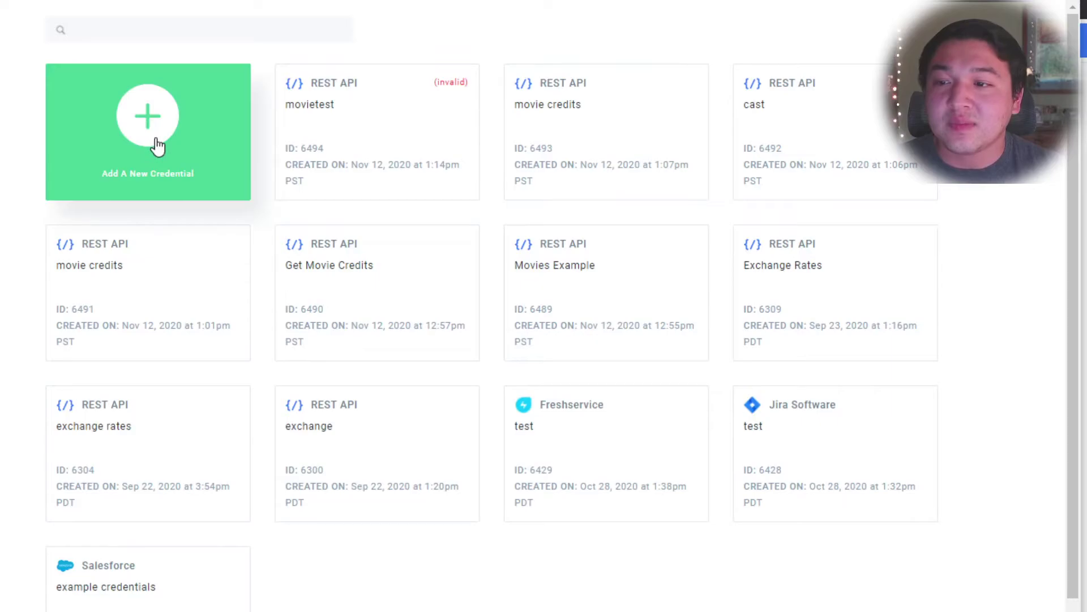
- Add a new REST API credential and name it Movies Database
click(157, 146)
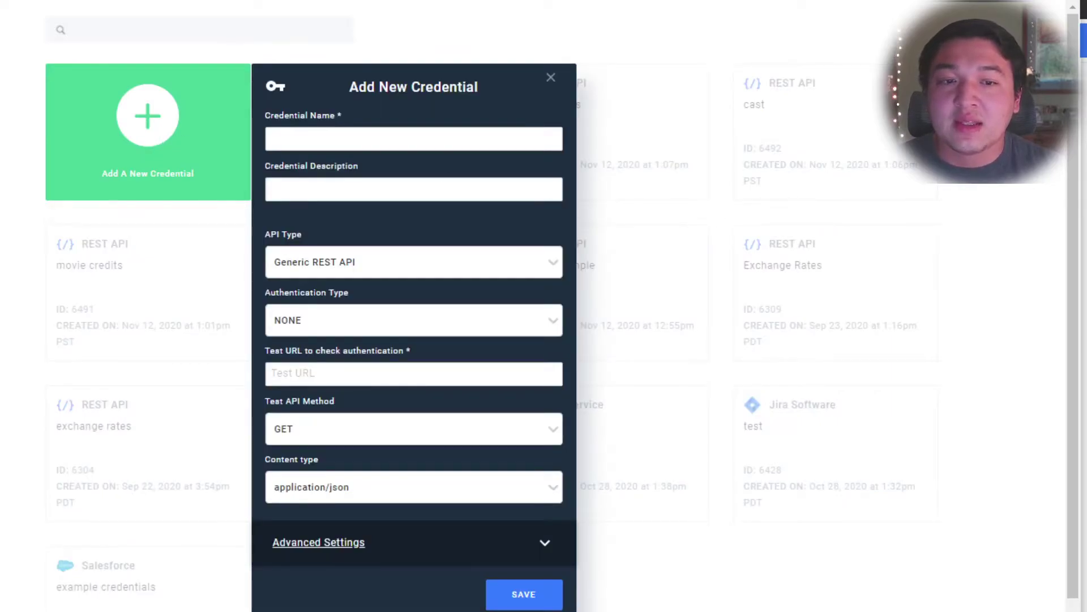
click(420, 132)
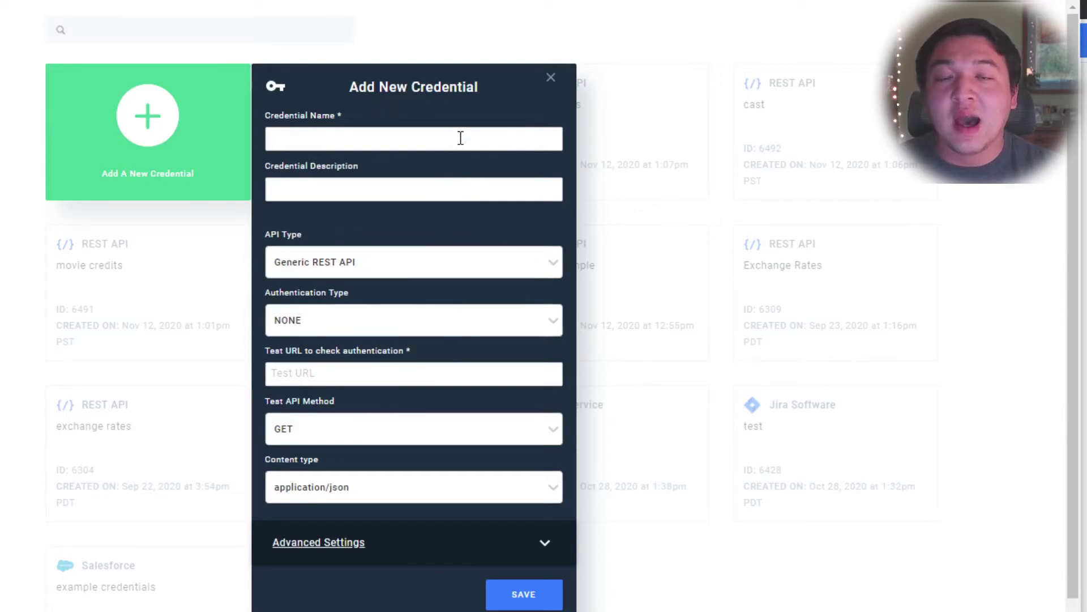
click(518, 268)
drag(553, 342, 579, 358)
click(482, 148)
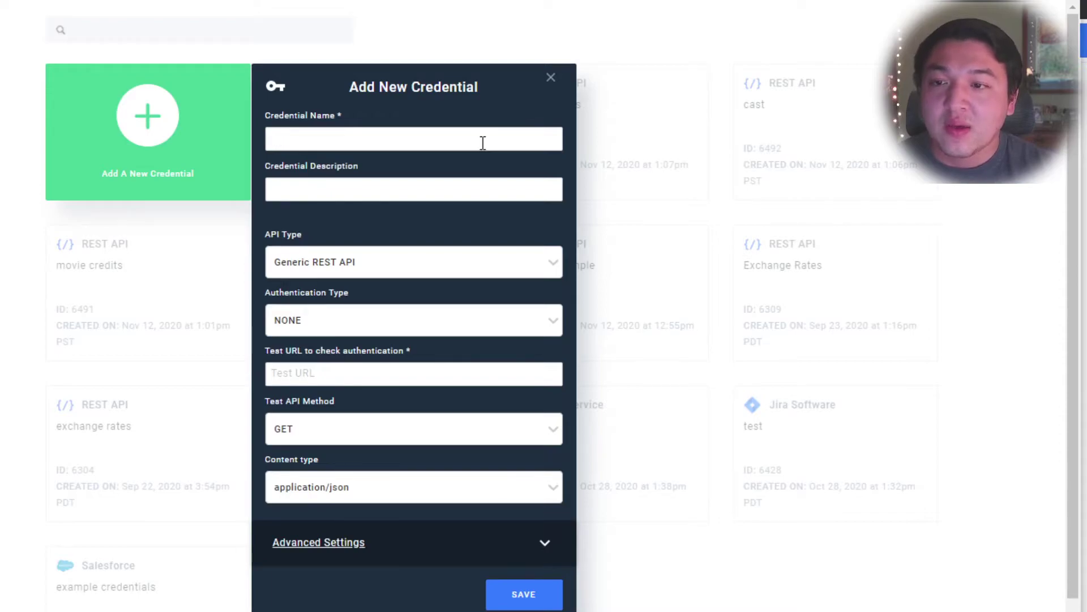
text(Movies Database)
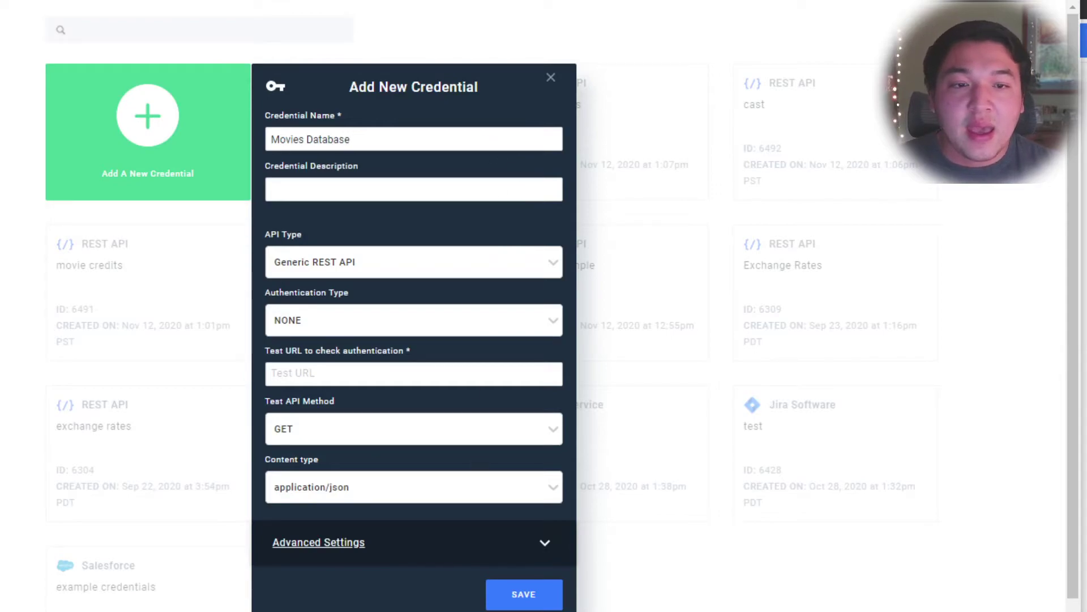
- Paste the themoviedb.org person search URL for Charlize Theron, including the API key, as the credential's test URL
click(395, 374)
key(ctrl+v)
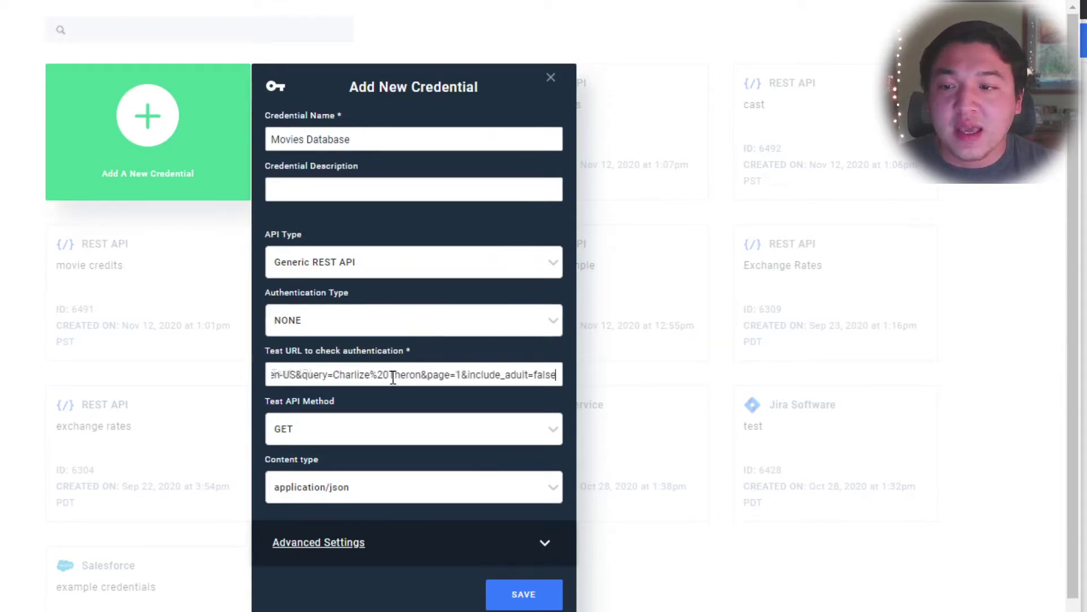
scroll(417, 399, down, 1)
scroll(417, 399, down, 2)
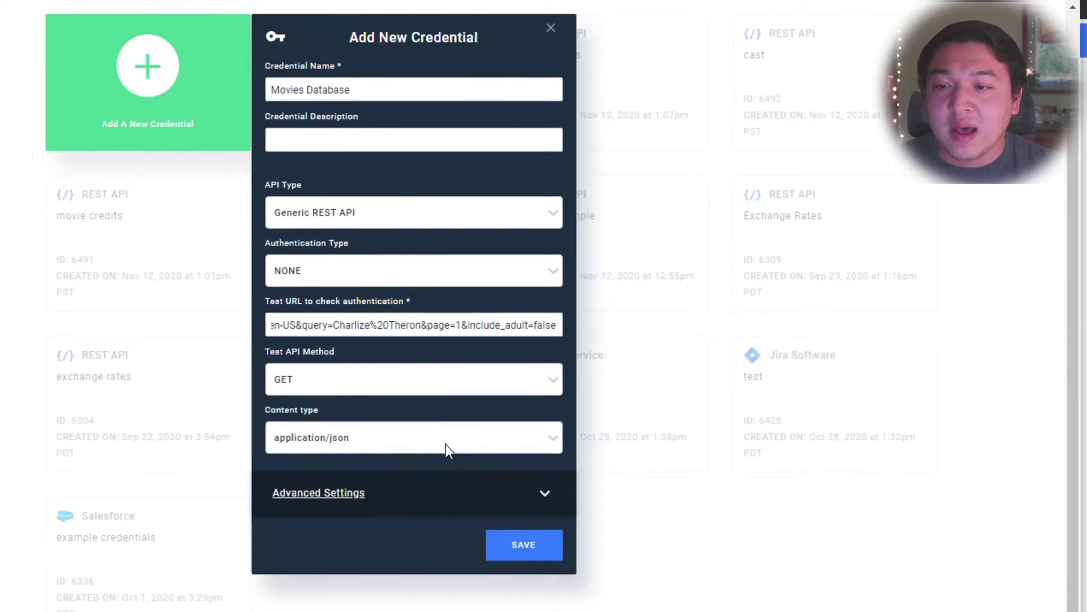
- Choose GET as the credential's test API method and application/json as its content type
scroll(446, 447, up, 2)
click(320, 424)
click(309, 460)
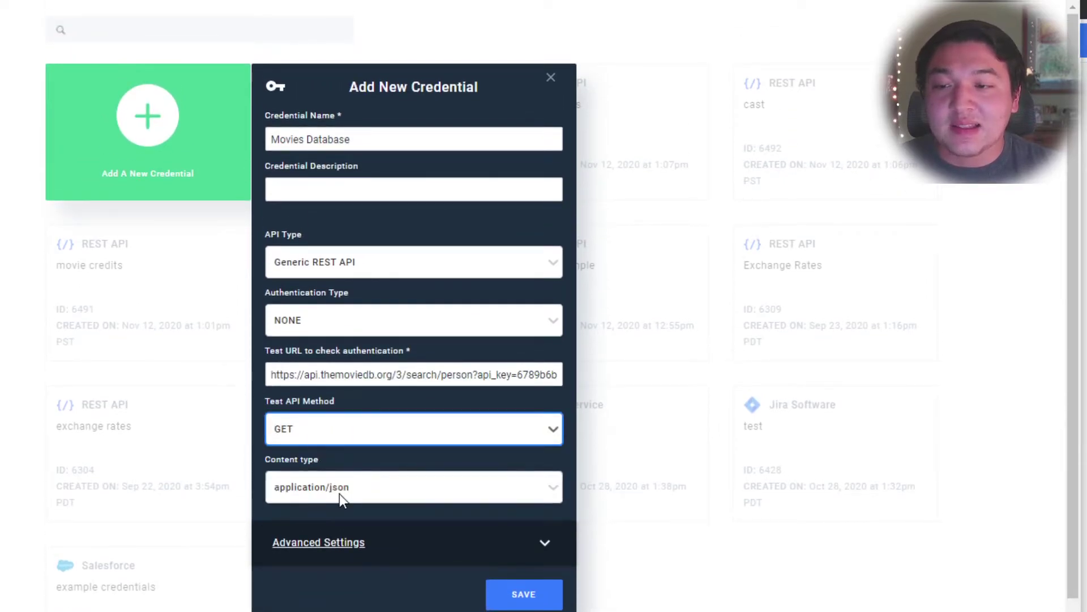
click(415, 490)
click(345, 556)
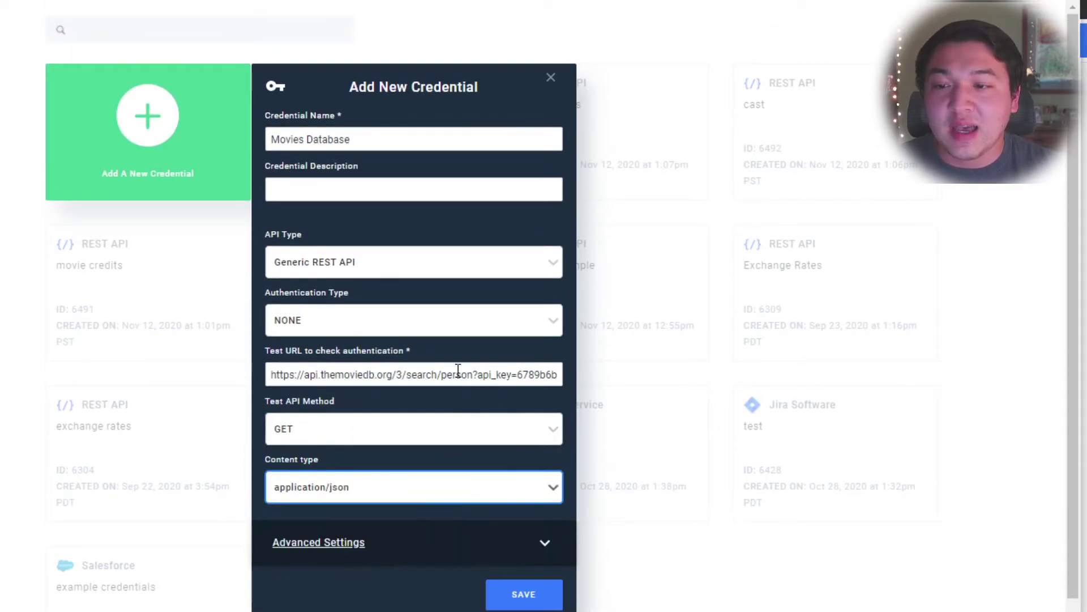
- Choose NONE as the authentication type after reviewing the options, and save the credential
click(371, 319)
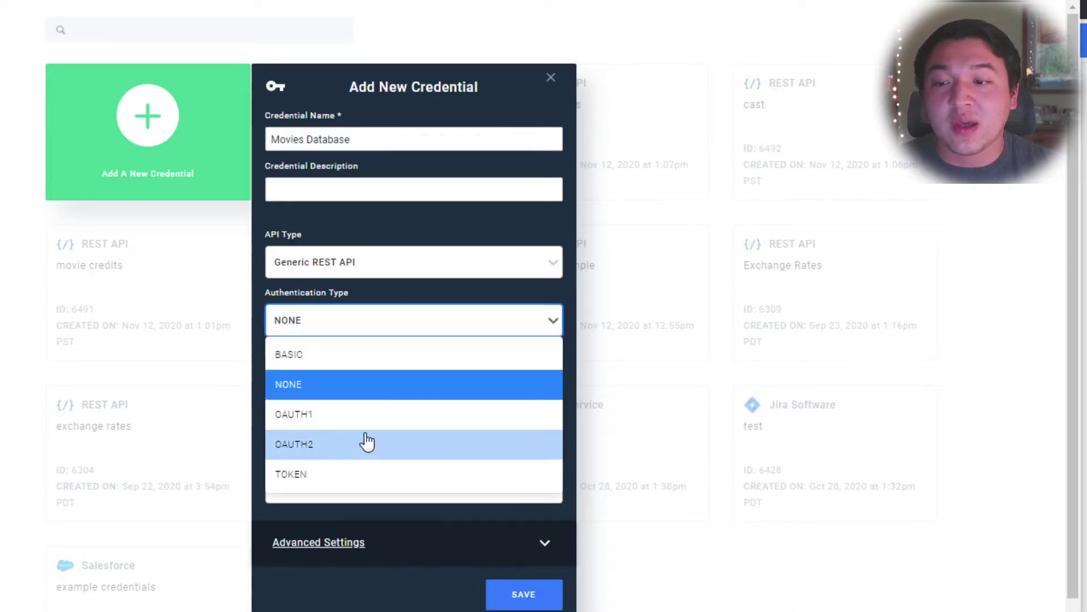
scroll(348, 433, down, 1)
scroll(359, 425, up, 1)
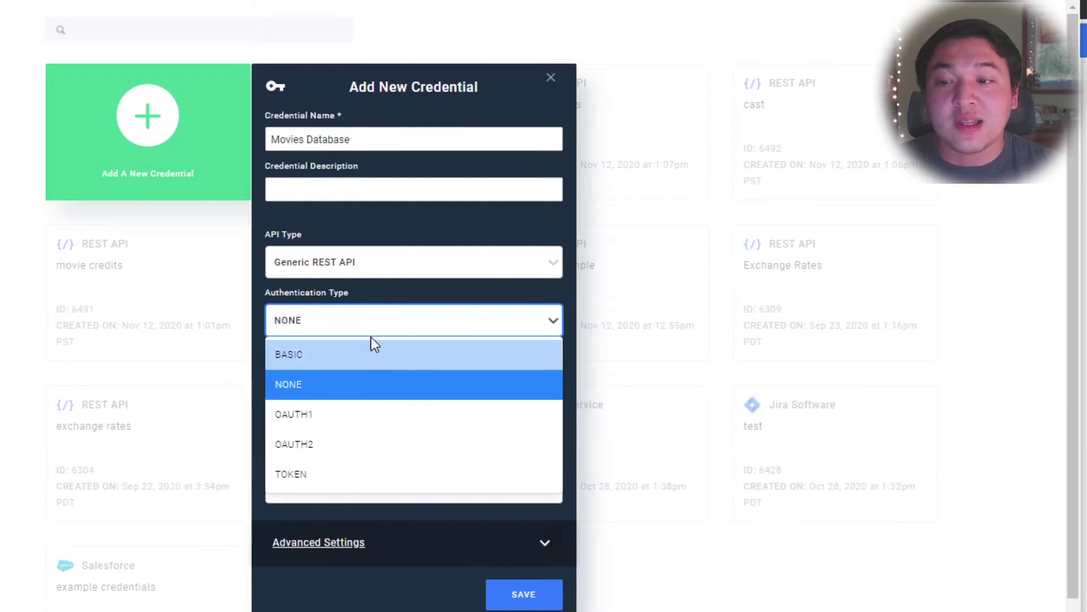
click(333, 381)
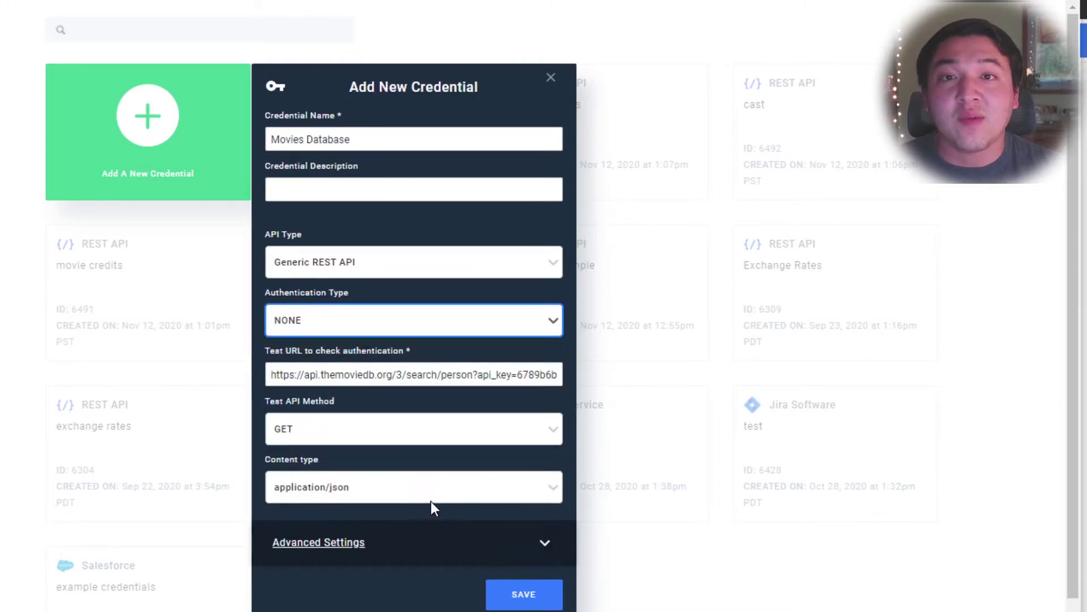
click(523, 600)
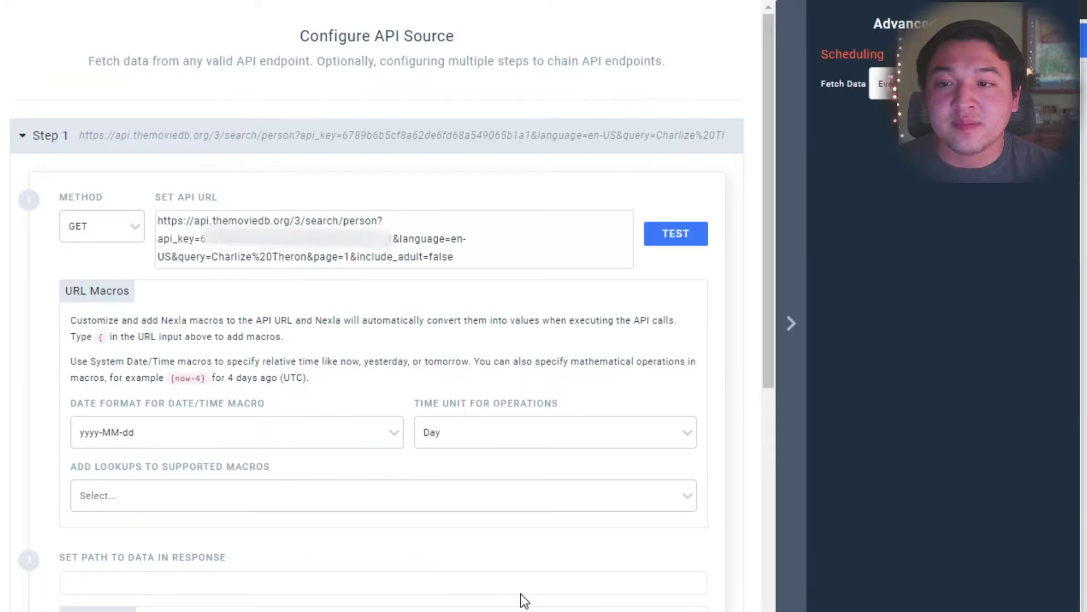
- Test the Step 1 person search URL and examine the endpoint's JSON response and the actor name in the query
click(677, 234)
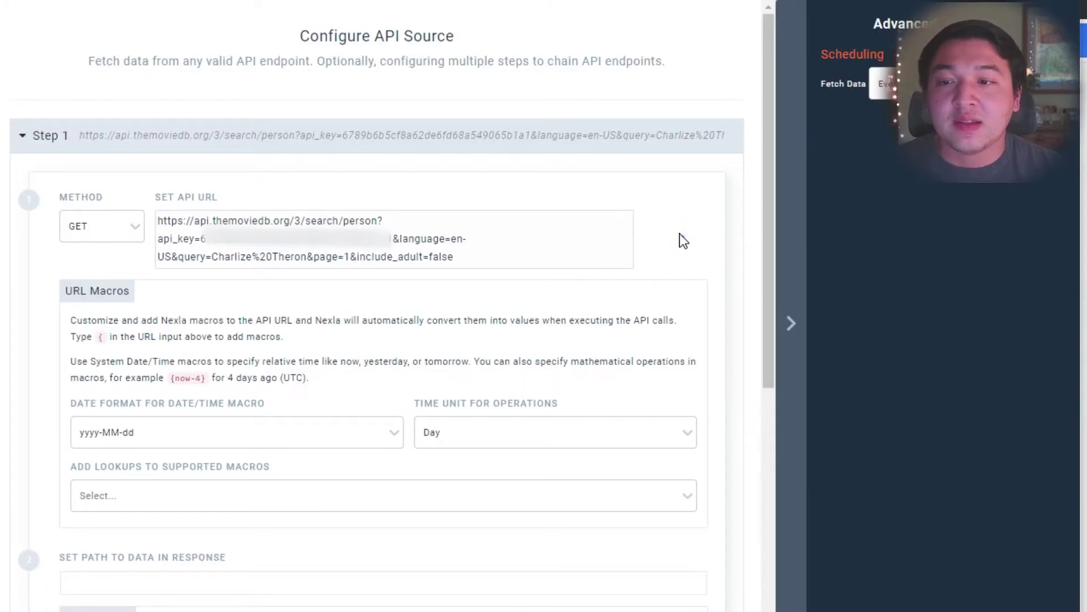
scroll(690, 249, down, 8)
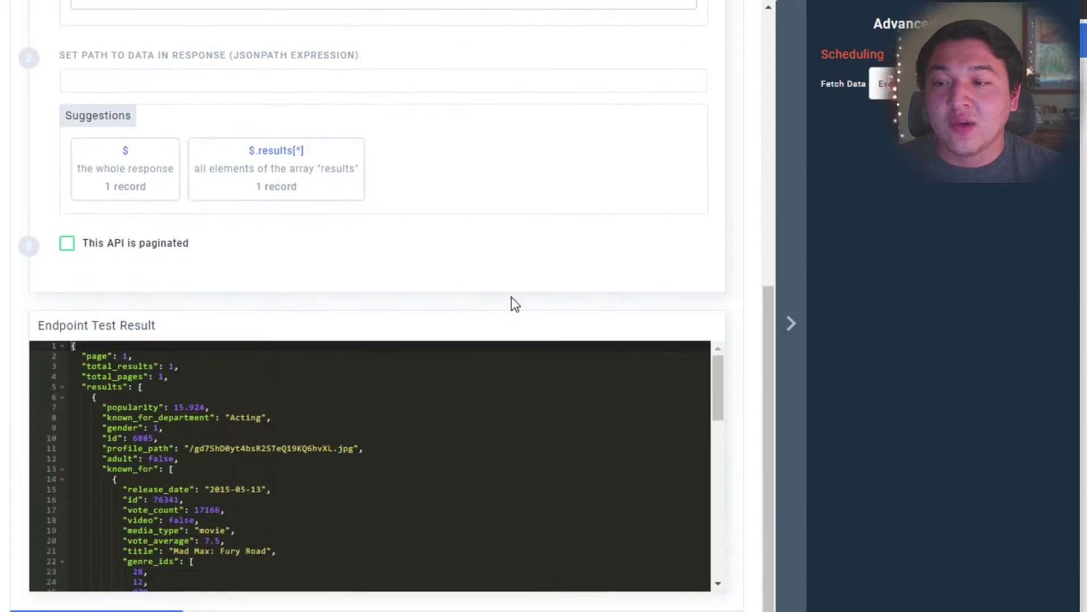
scroll(286, 397, down, 3)
scroll(391, 425, down, 5)
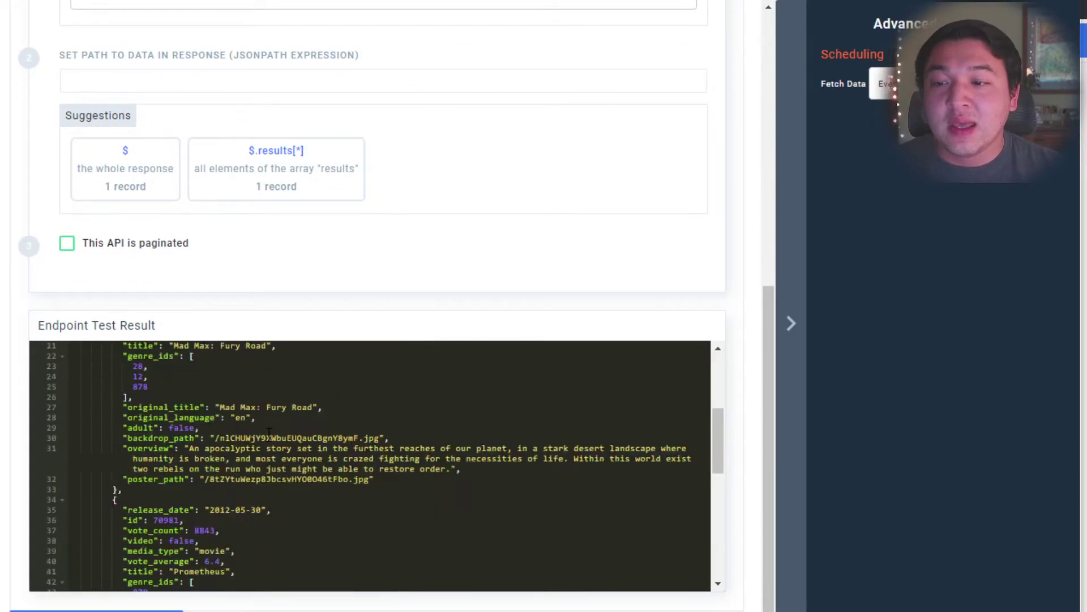
scroll(354, 435, up, 8)
scroll(354, 435, up, 6)
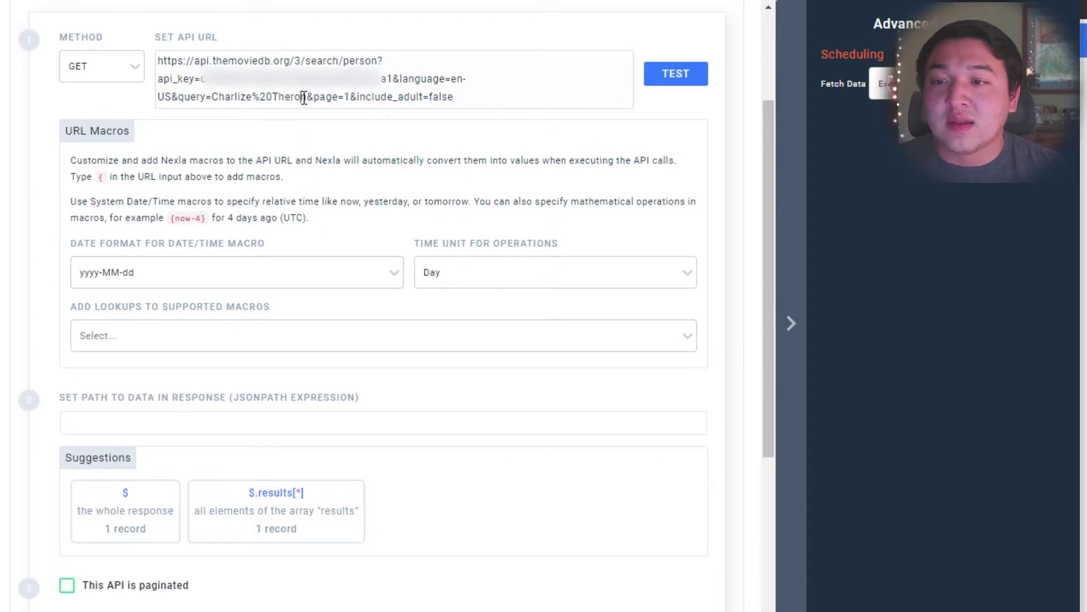
click(306, 98)
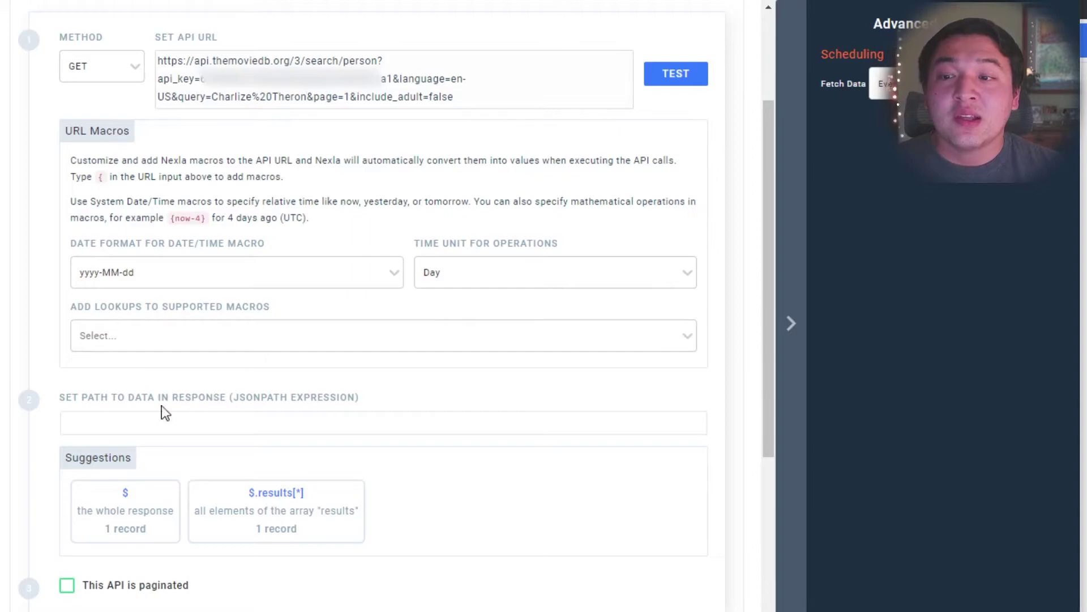
- Add actor lookups to Step 1's supported macros and replace the actor name in the URL query with the lookup's actor macro
click(169, 338)
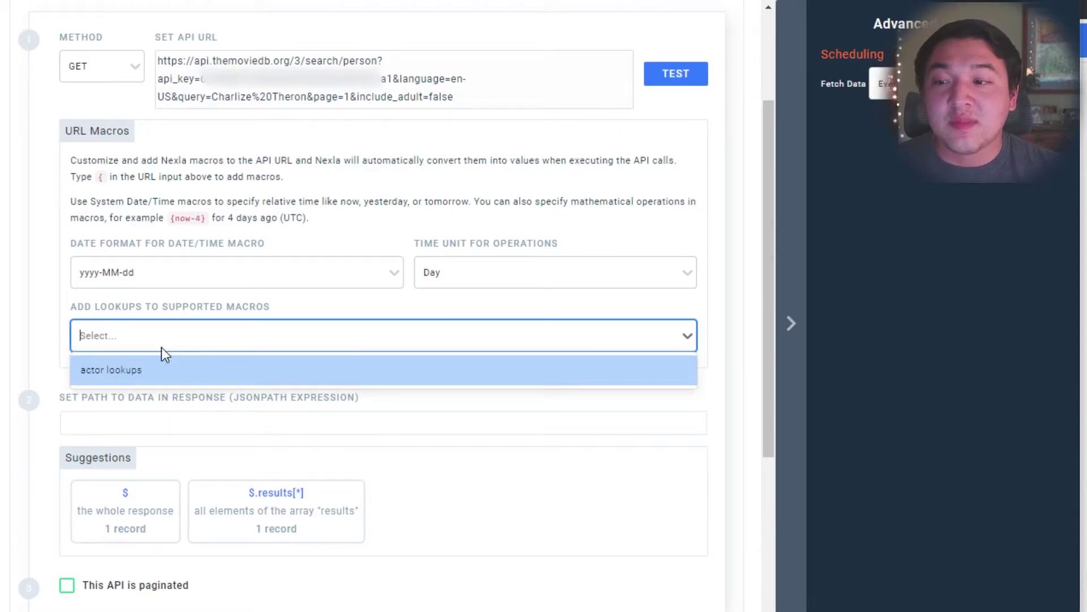
click(143, 373)
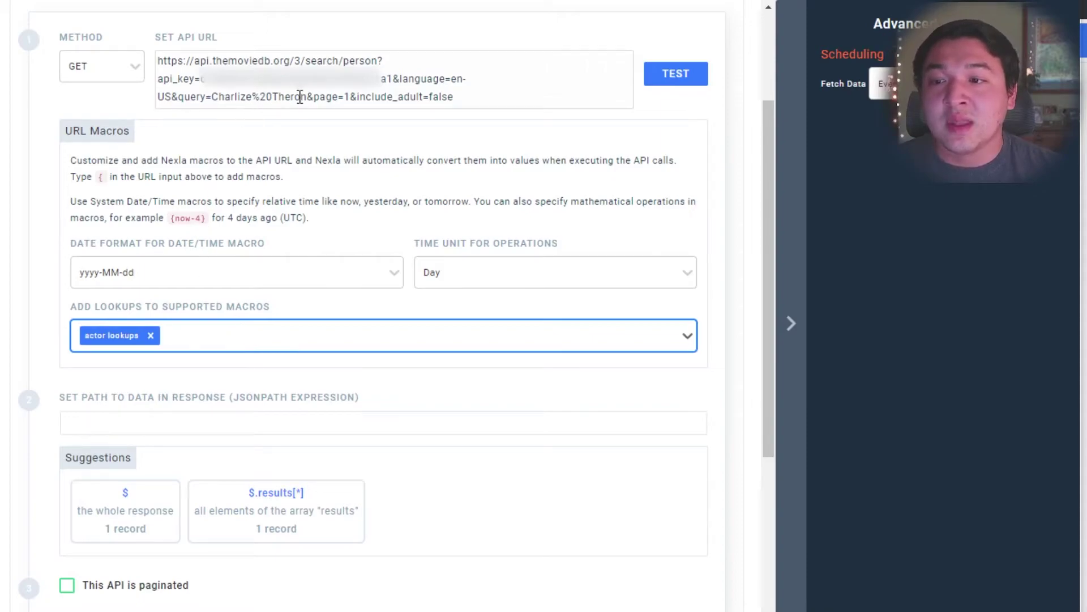
drag(308, 98, 216, 98)
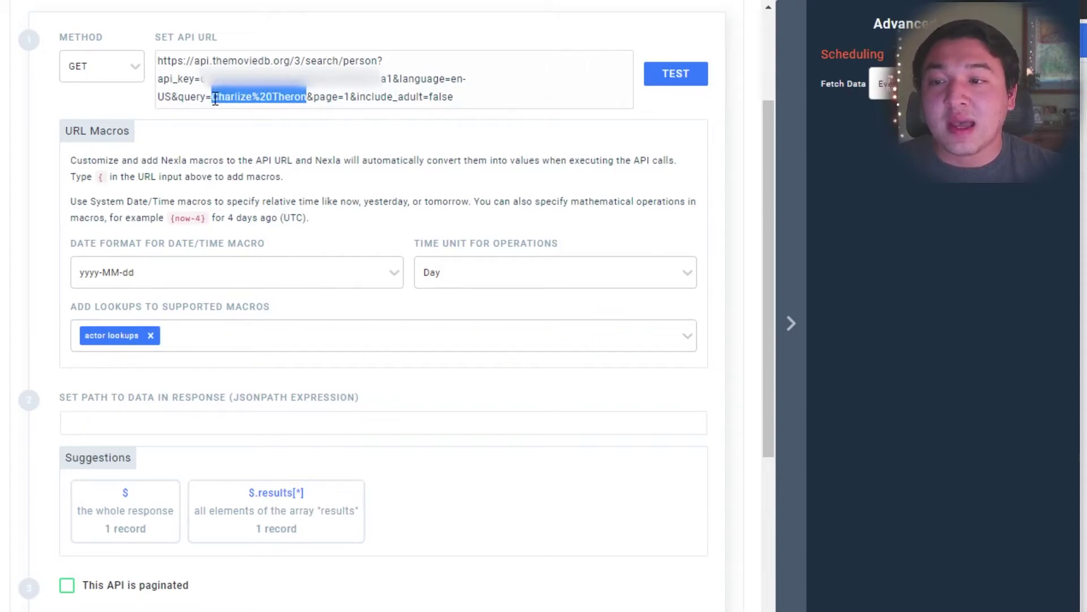
text({)
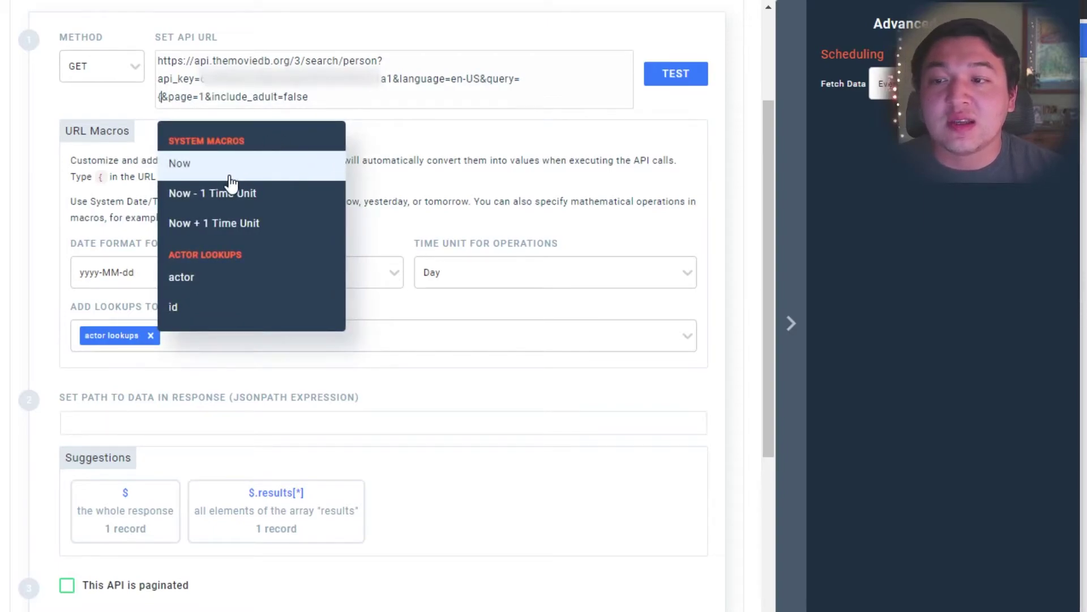
click(217, 285)
- Examine the sample URLs generated from the lookup and the actor name substituted in each query
drag(69, 403, 256, 488)
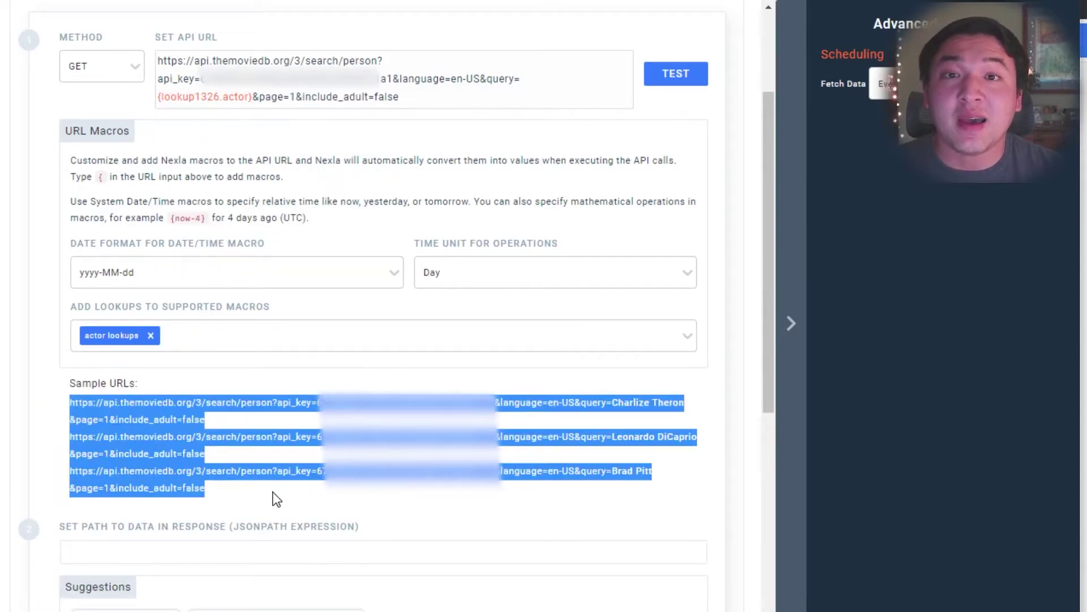
click(232, 495)
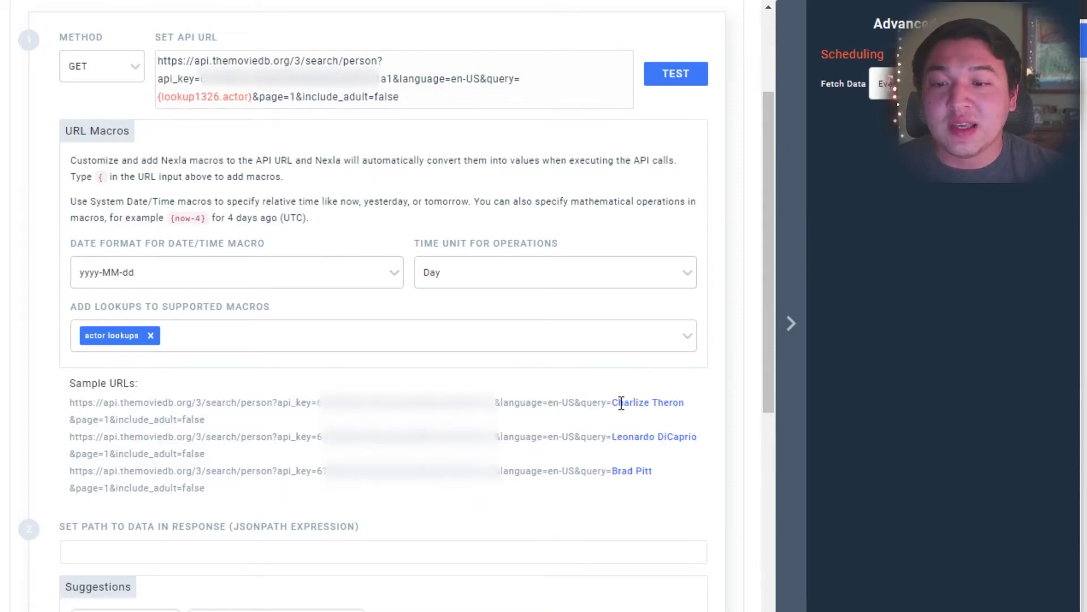
drag(613, 403, 684, 403)
drag(611, 437, 696, 437)
click(601, 467)
drag(611, 471, 664, 472)
click(665, 471)
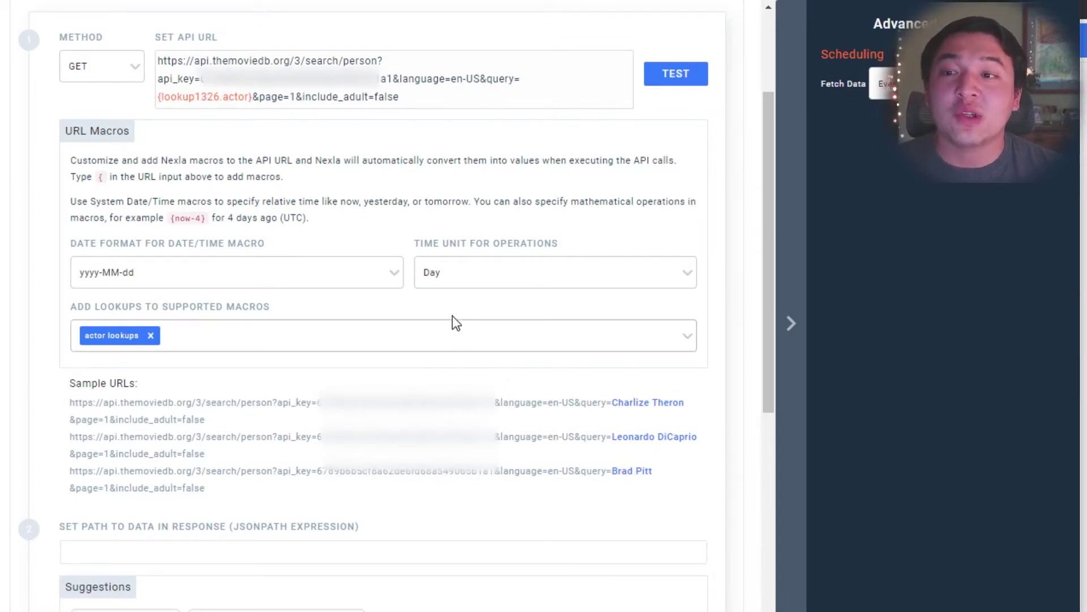
- Test the Step 1 URL with the lookup macro and examine the returned JSON response
click(673, 83)
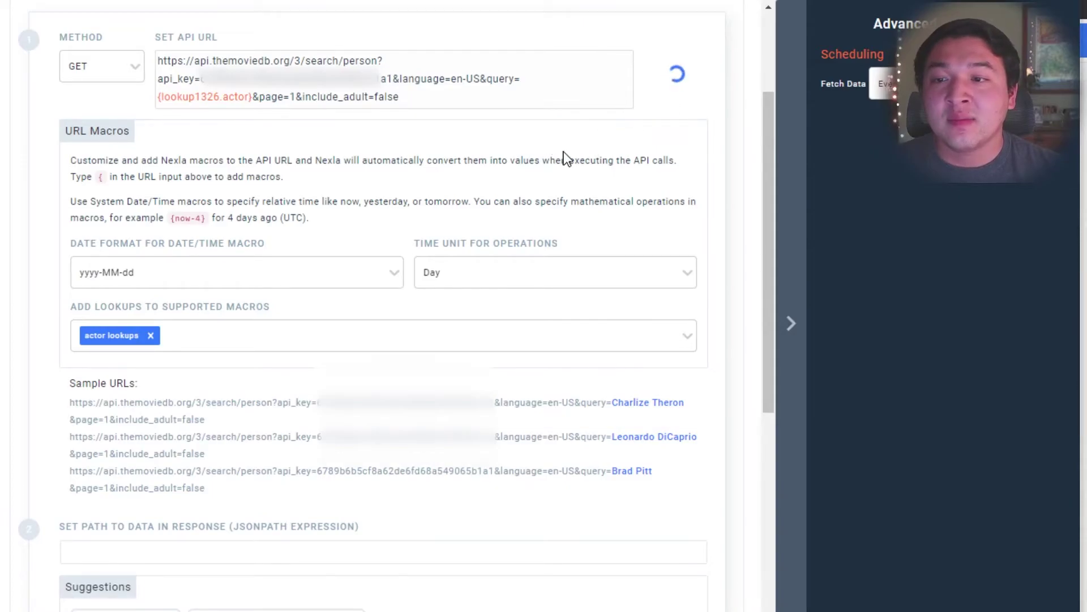
scroll(550, 161, down, 8)
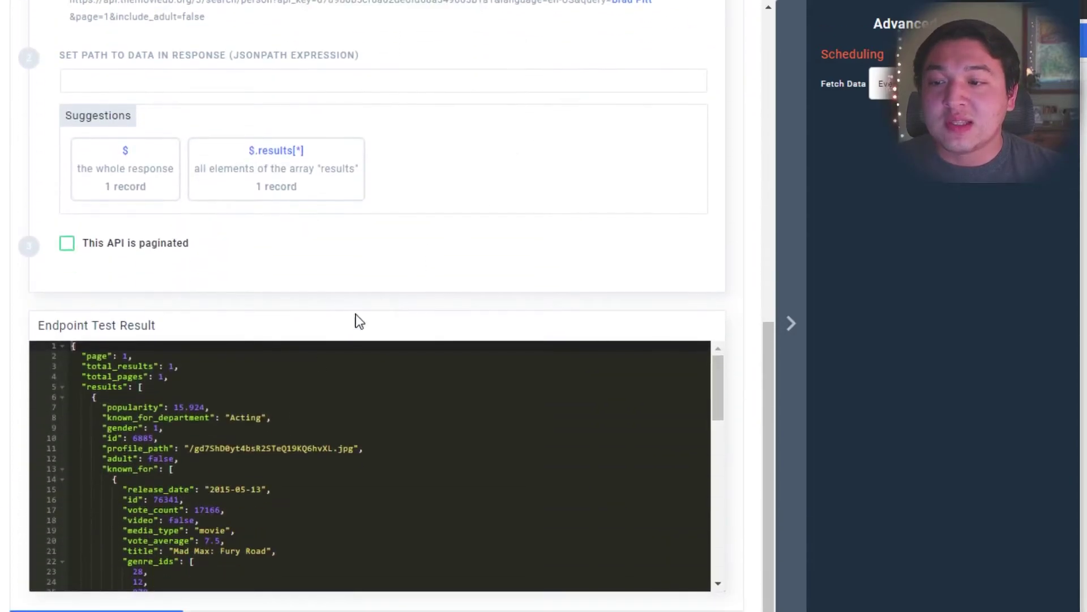
scroll(307, 389, down, 2)
scroll(308, 392, up, 2)
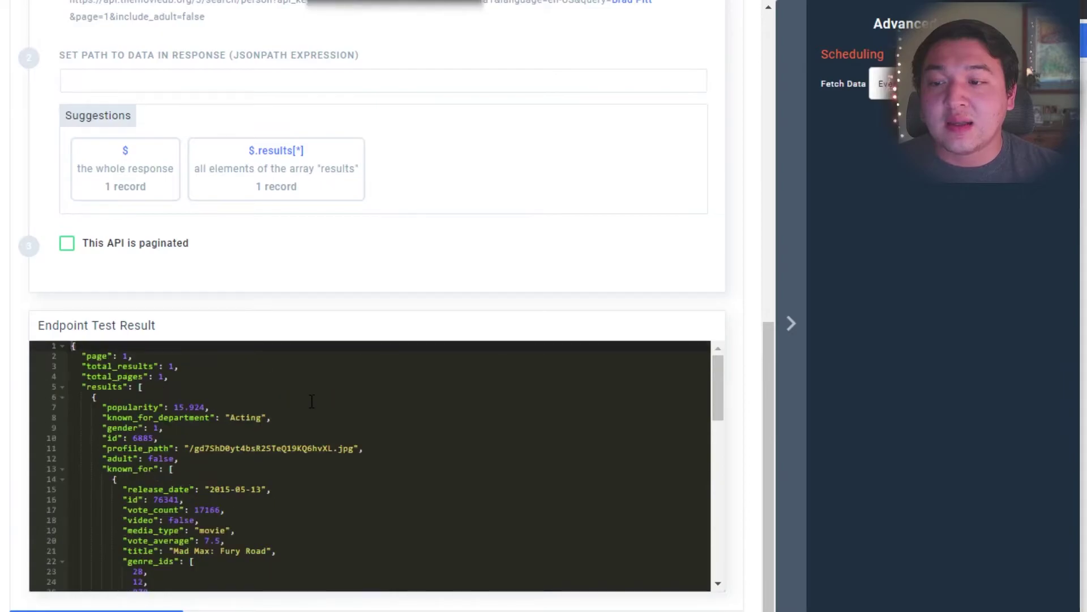
scroll(312, 401, down, 15)
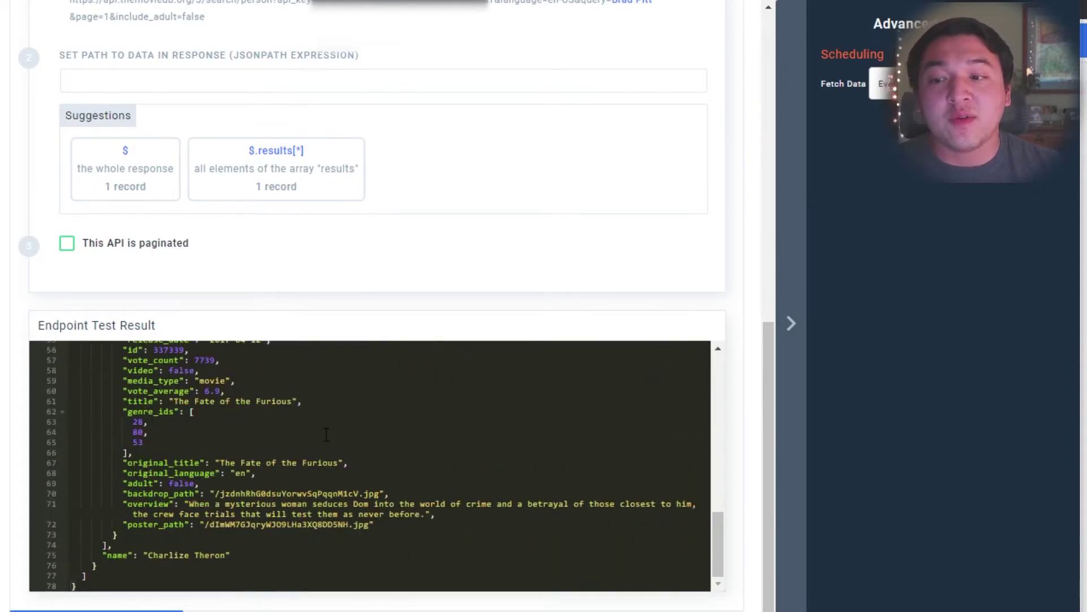
scroll(326, 435, up, 9)
scroll(359, 343, up, 5)
- Set Step 1's path to data in the response to $.results[*] and add a second API step
click(360, 342)
text($.results[*])
scroll(351, 397, down, 10)
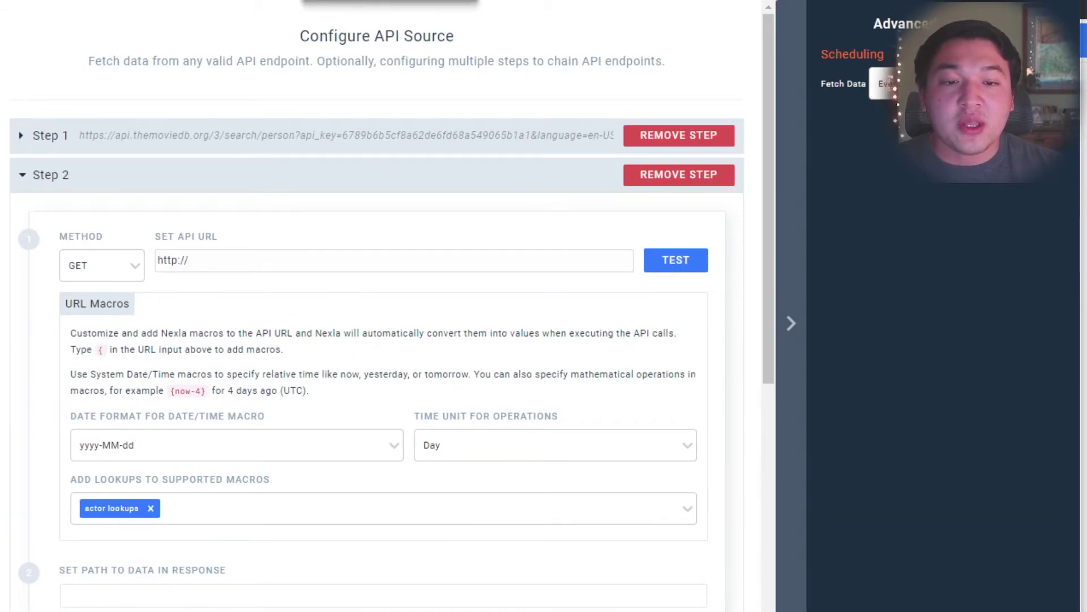
- Paste the themoviedb.org movie_credits URL for person 6885, including the API key, as Step 2's API URL and test it
click(317, 264)
key(ctrl+a)
key(ctrl+v)
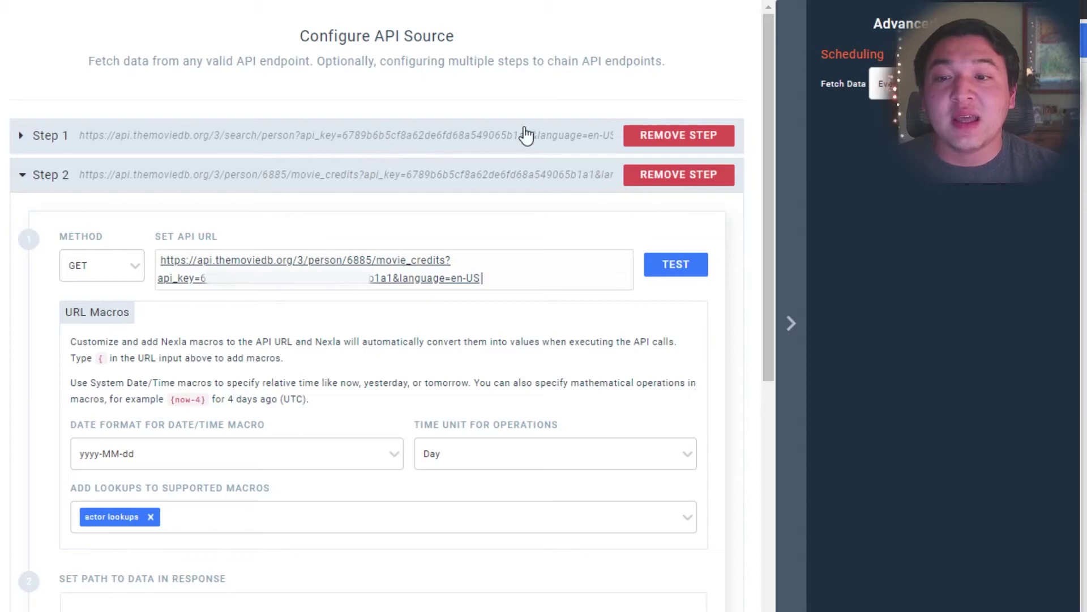
click(657, 271)
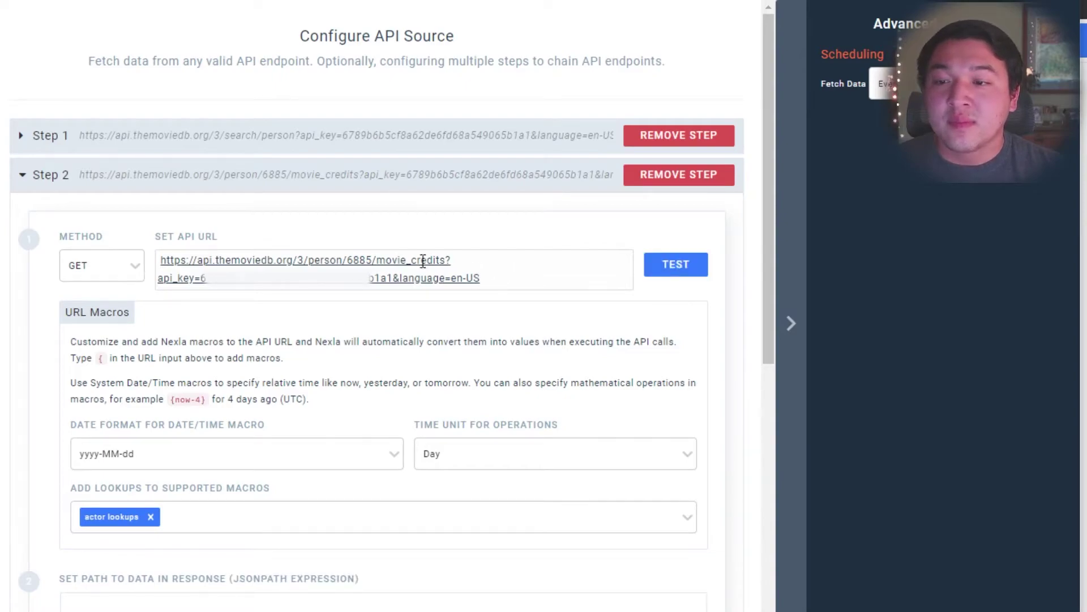
- Replace the person ID in Step 2's URL with the id macro from the Step 1 response, then restore the movie_credits path and API key
drag(373, 260, 361, 262)
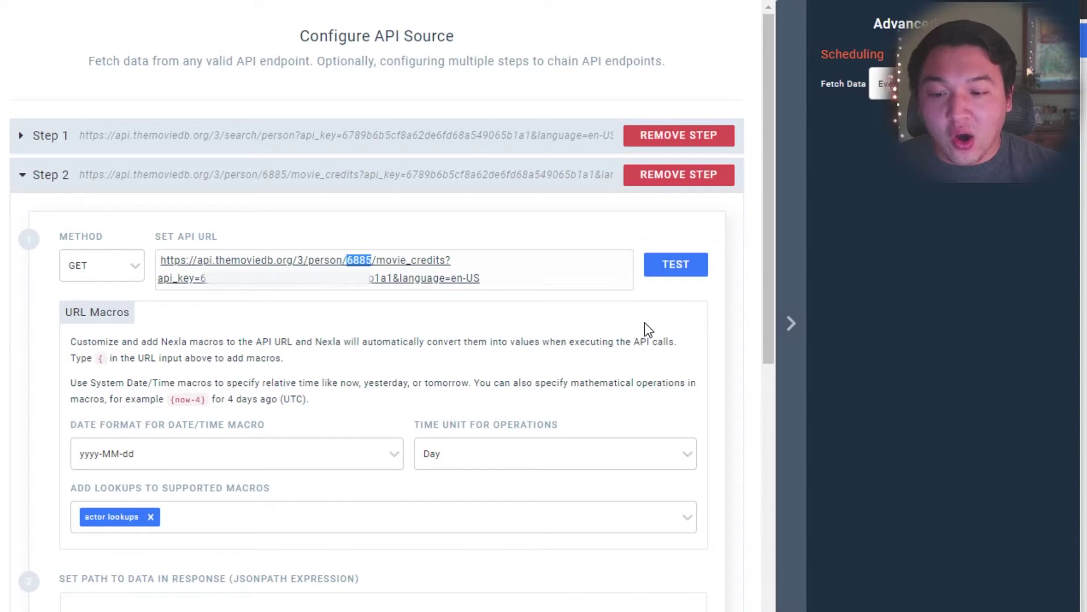
text({)
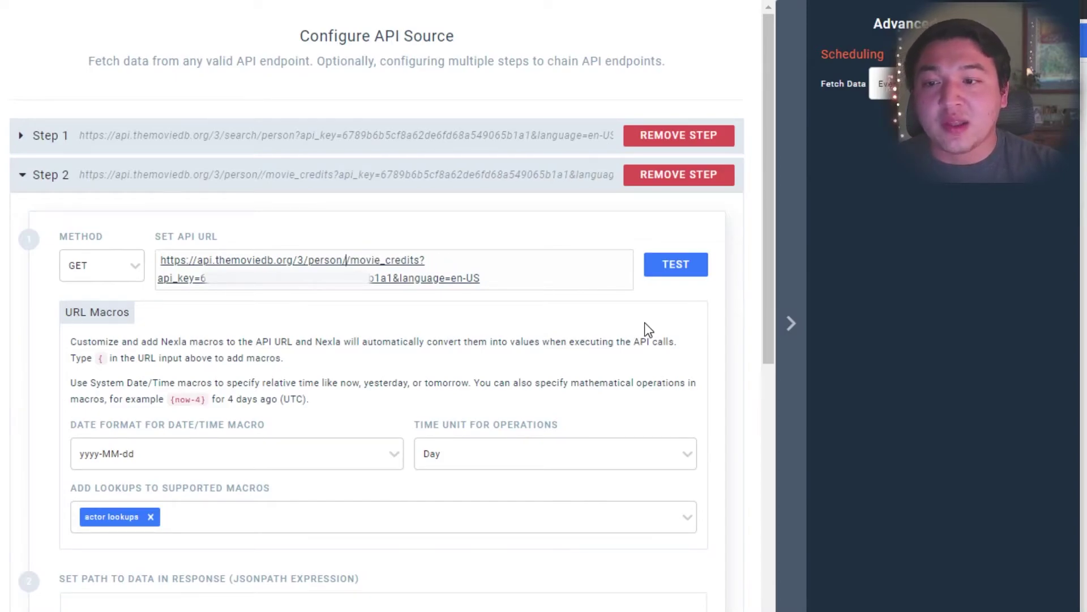
drag(525, 339, 535, 401)
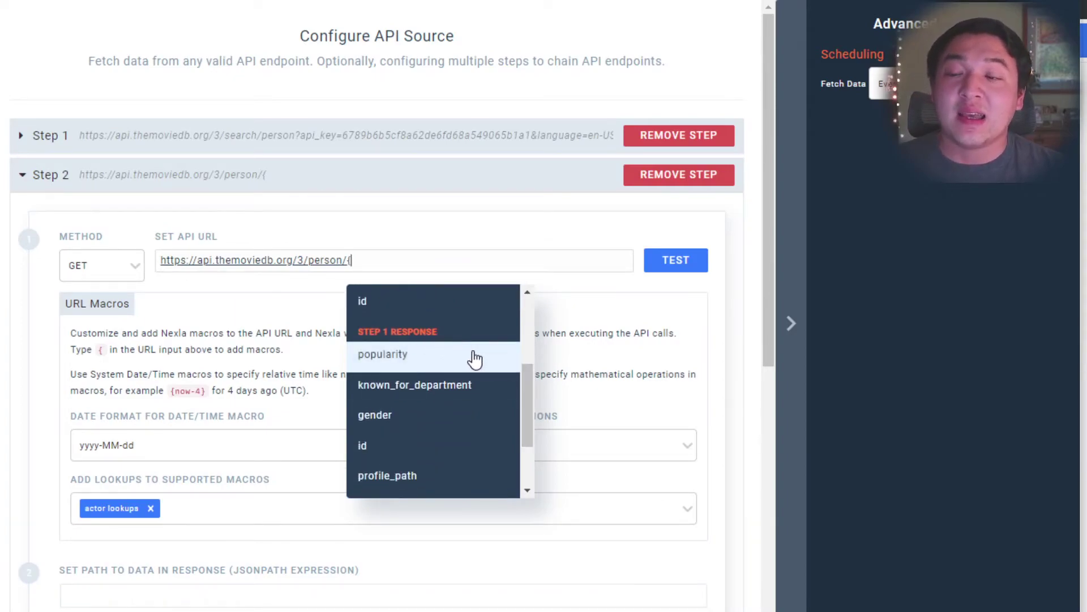
drag(526, 387, 527, 399)
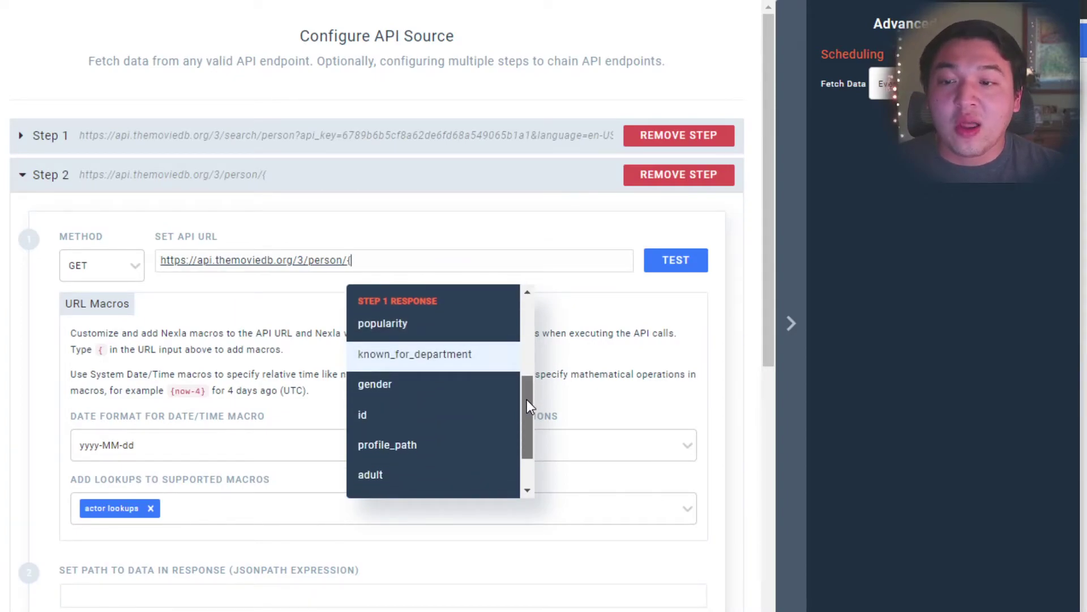
click(409, 417)
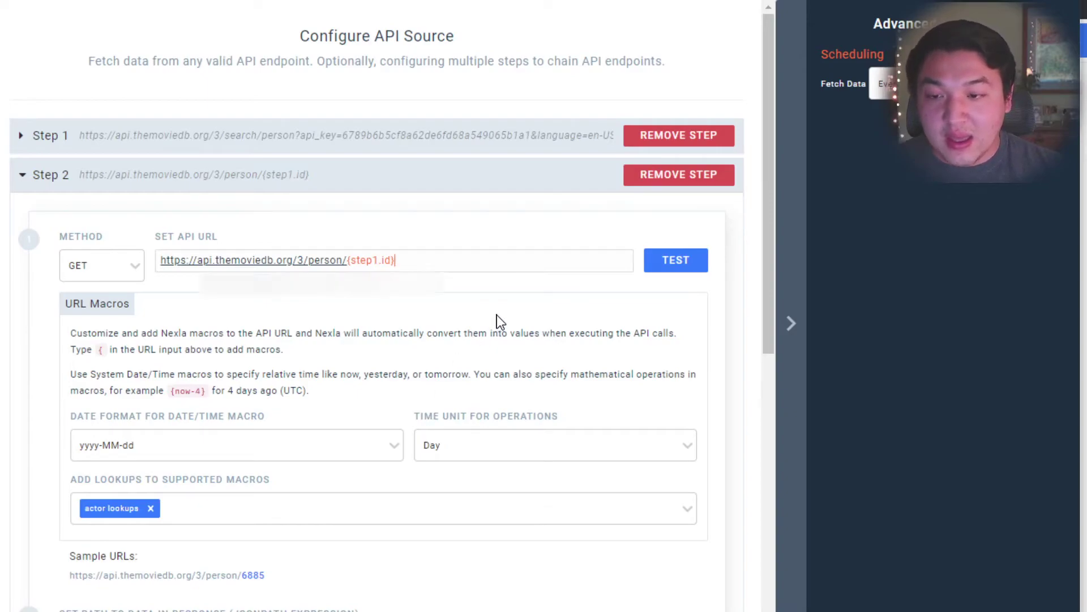
key(ctrl+v)
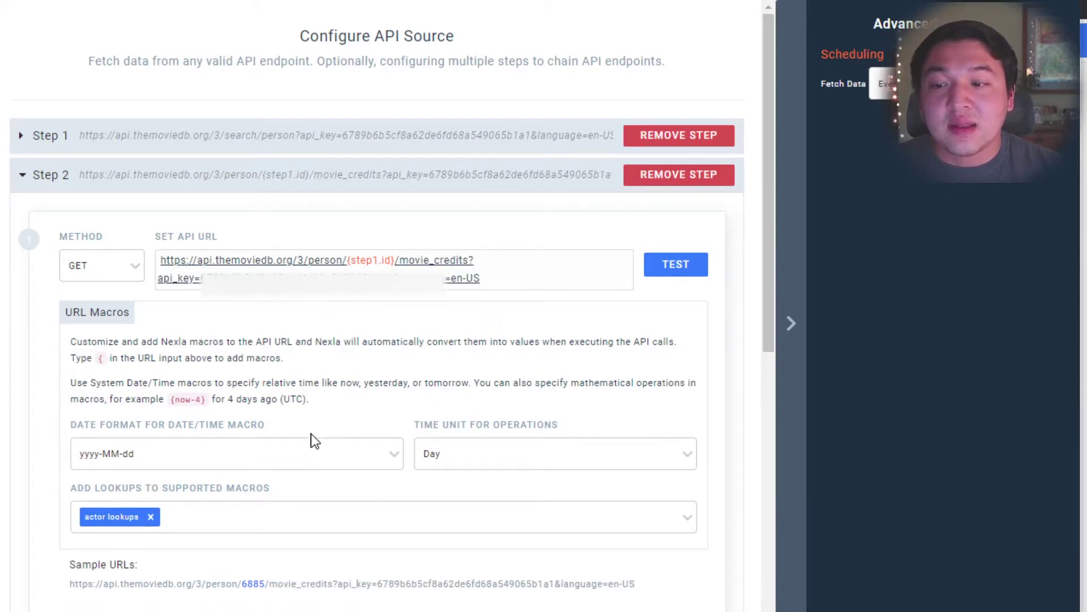
- Test the Step 2 URL and set its path to data in the response to $.cast[*]
click(682, 267)
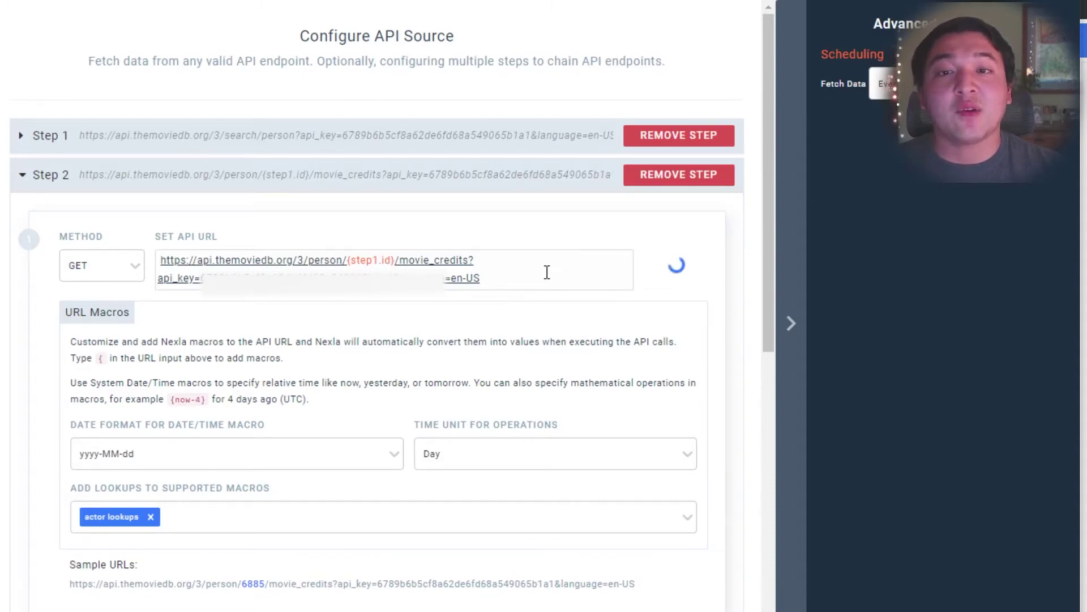
scroll(529, 318, down, 5)
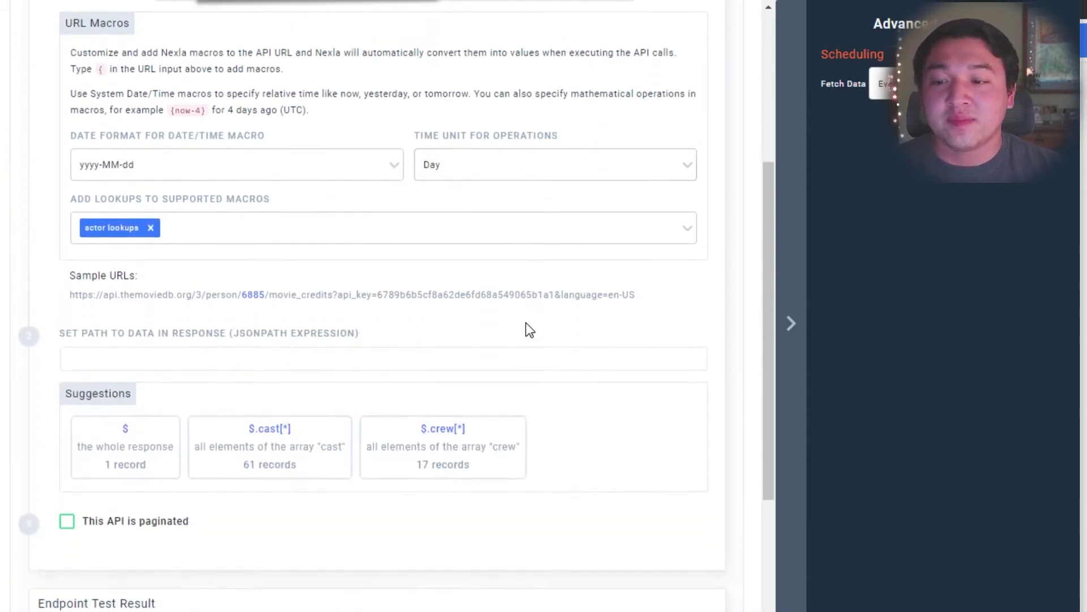
scroll(529, 317, down, 5)
click(311, 229)
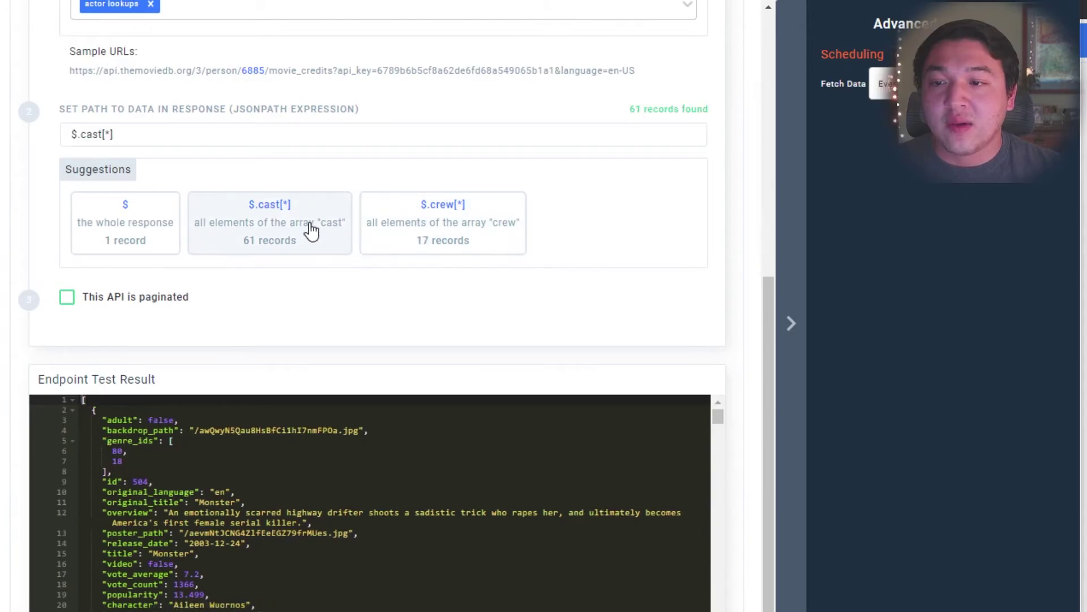
- Examine the cast records in Step 2's endpoint test result, then collapse Step 2
scroll(312, 229, down, 1)
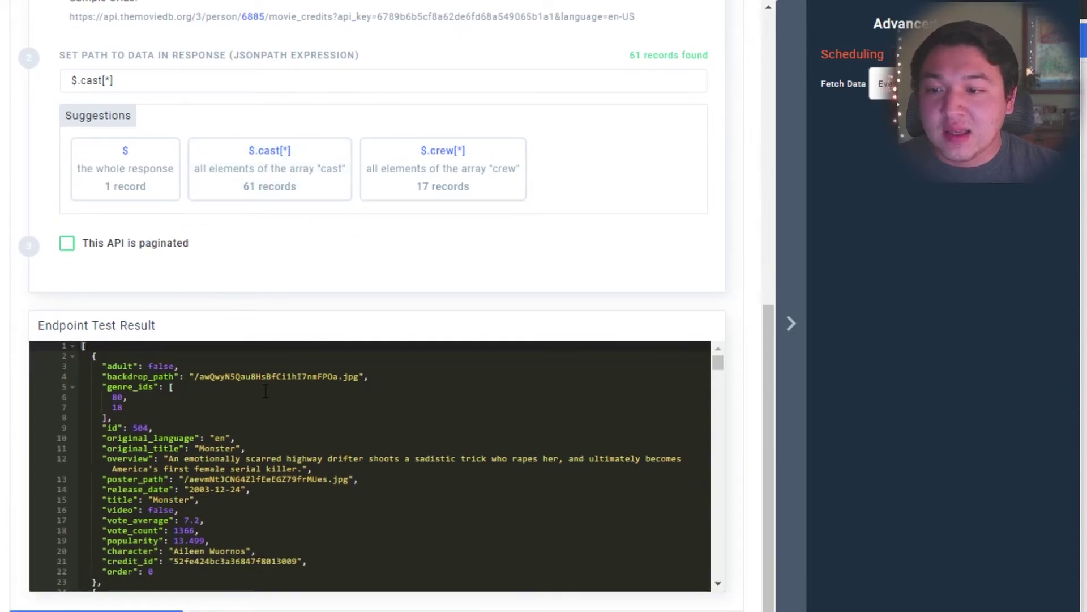
scroll(266, 391, down, 5)
scroll(222, 428, down, 7)
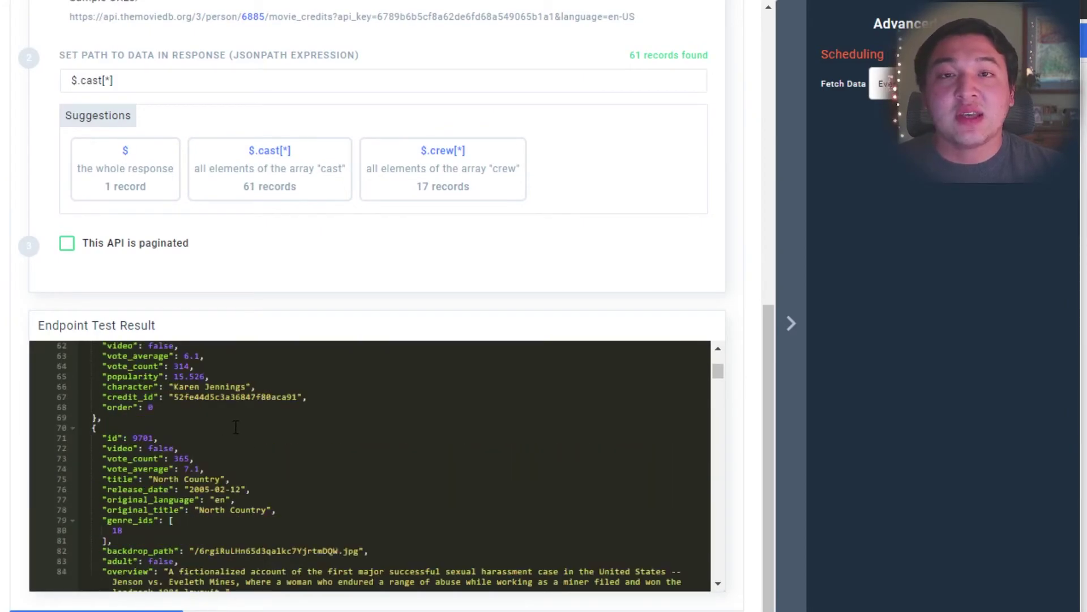
scroll(236, 426, down, 3)
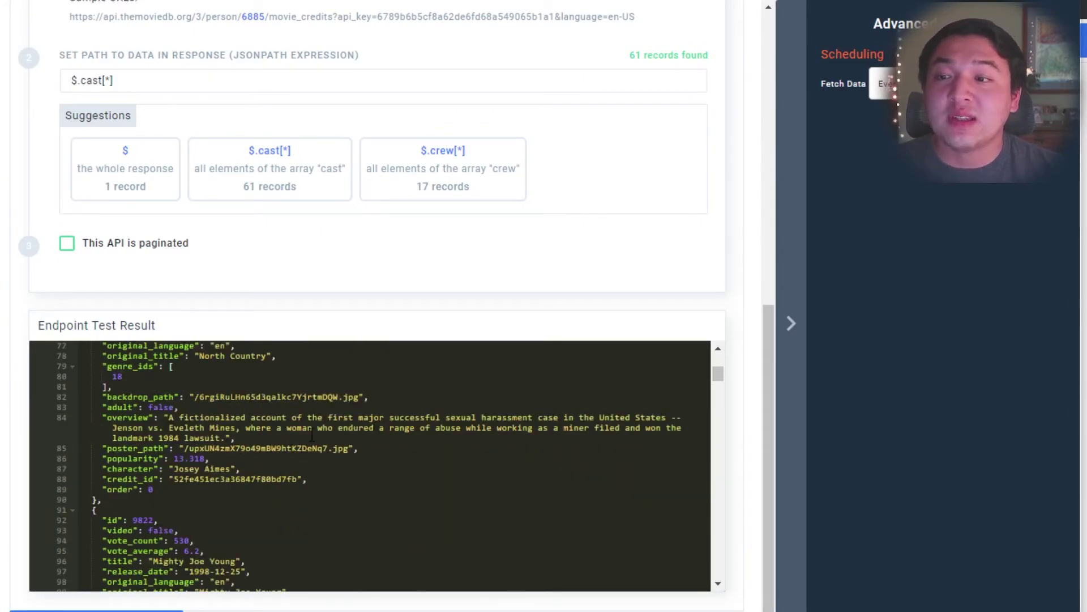
scroll(617, 328, up, 1)
scroll(651, 320, down, 1)
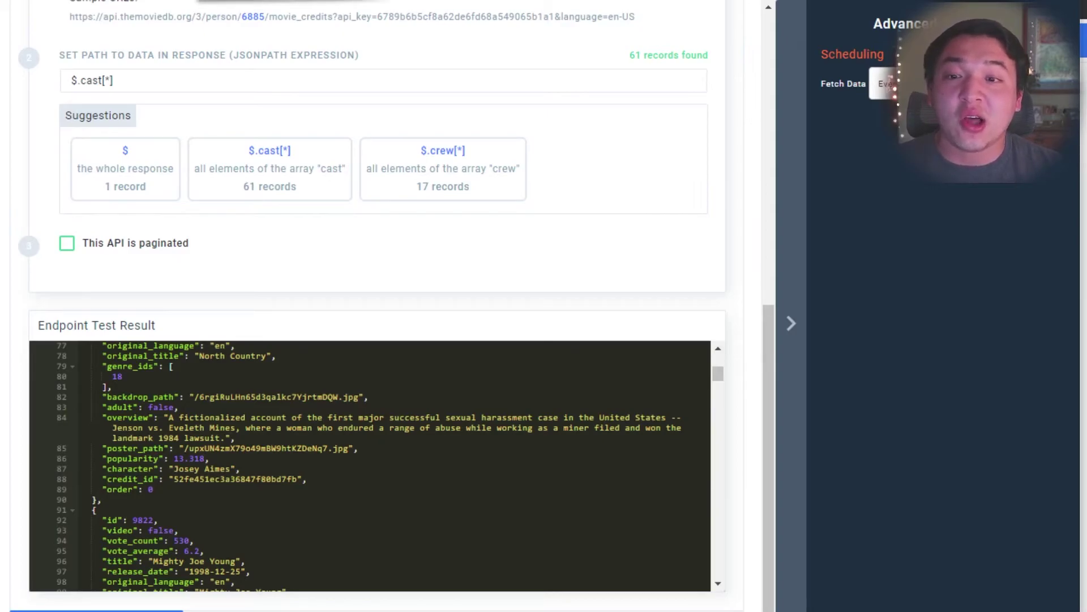
scroll(623, 229, up, 8)
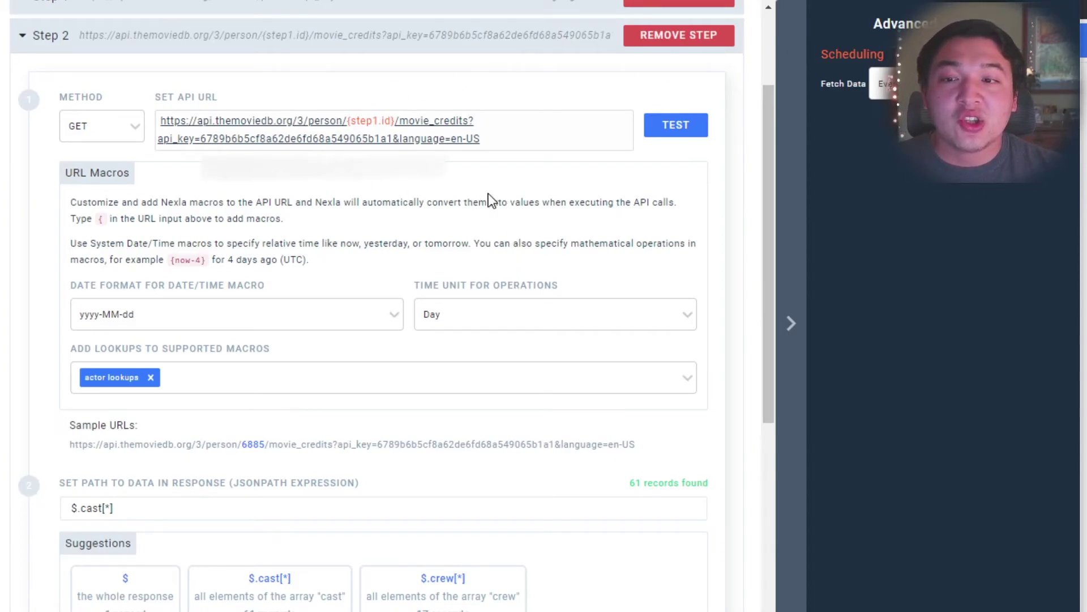
scroll(475, 199, up, 3)
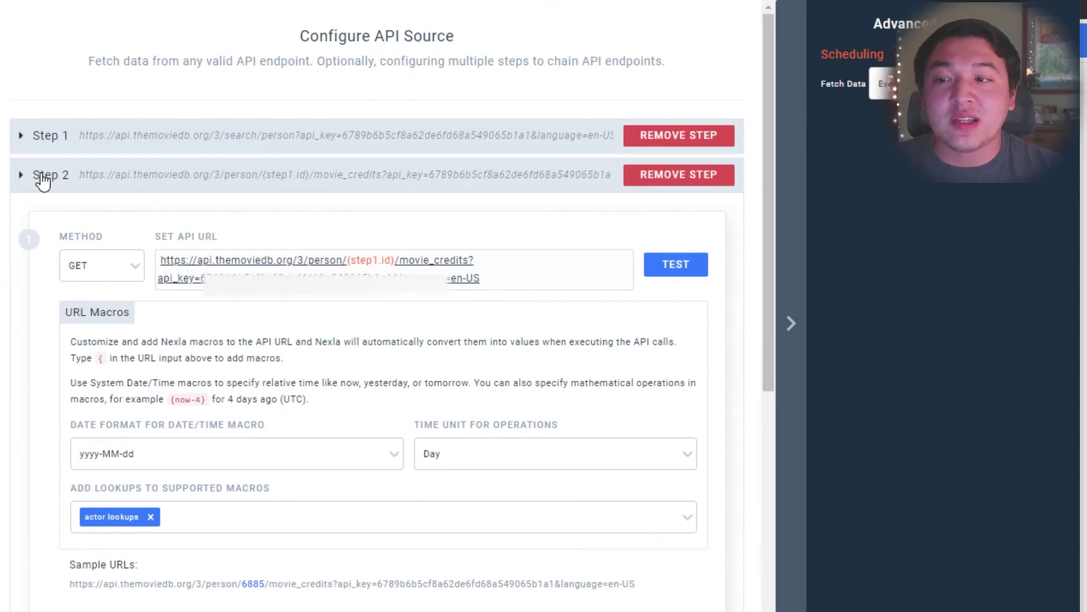
click(38, 175)
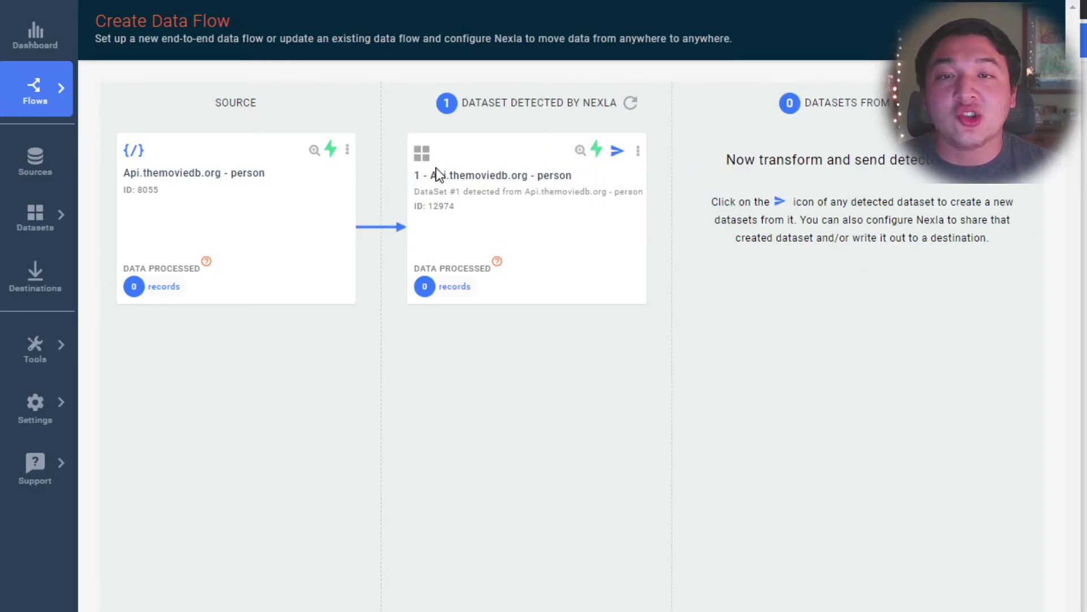
- Examine the name, description and ID of the dataset detected from the Api.themoviedb.org - person source
drag(576, 174, 412, 179)
click(433, 197)
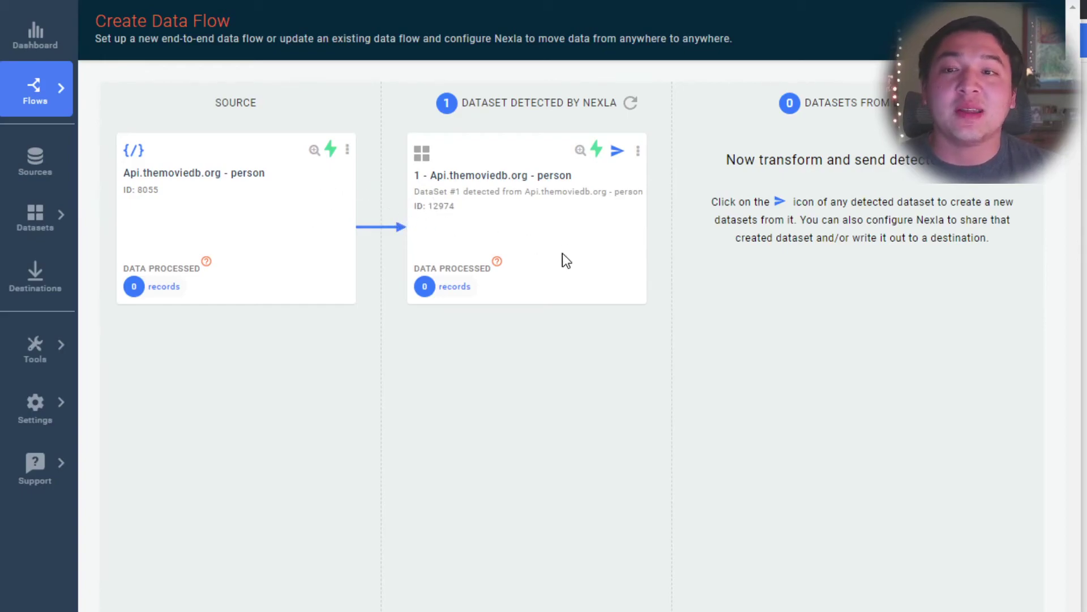
drag(494, 191, 456, 207)
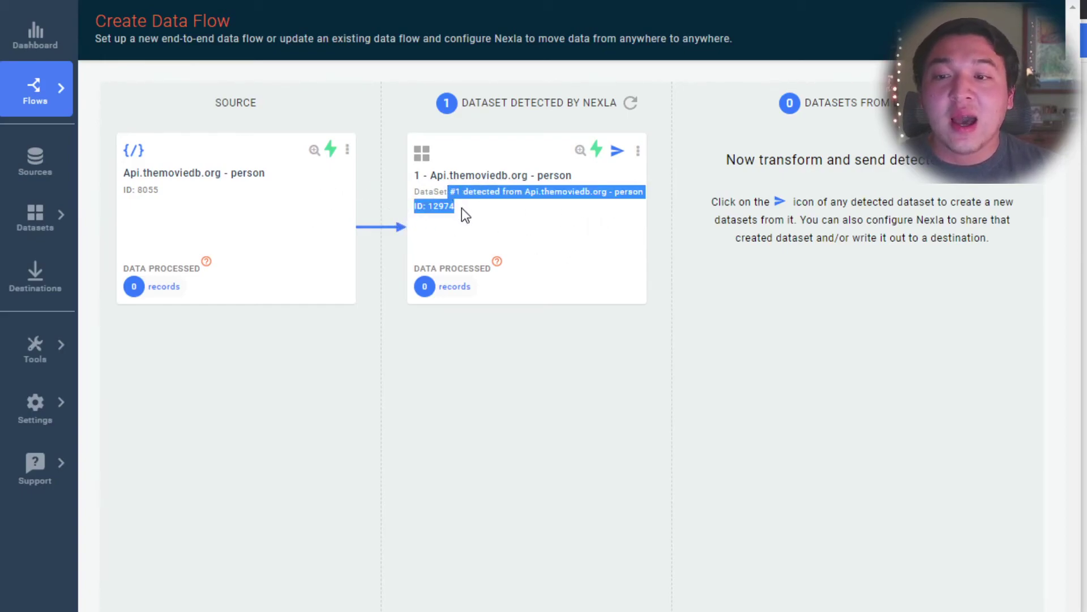
click(461, 209)
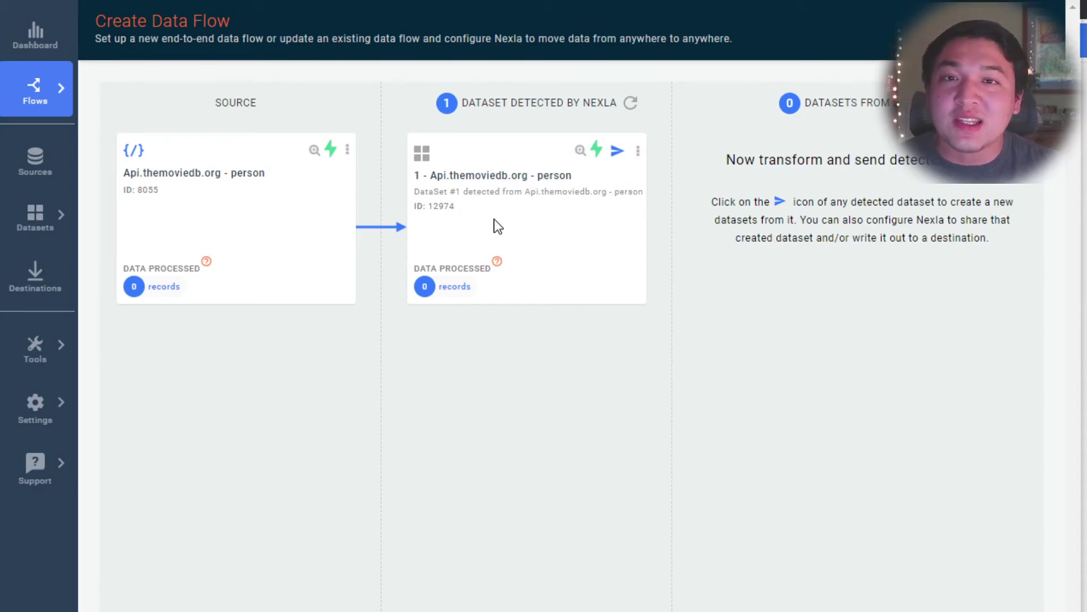
drag(519, 233, 435, 180)
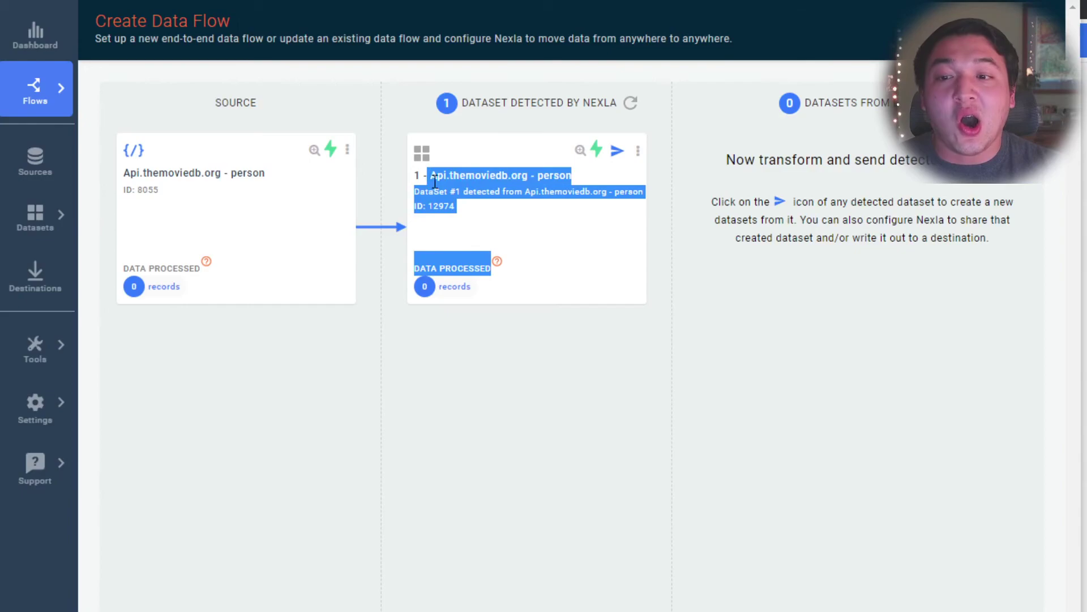
click(466, 182)
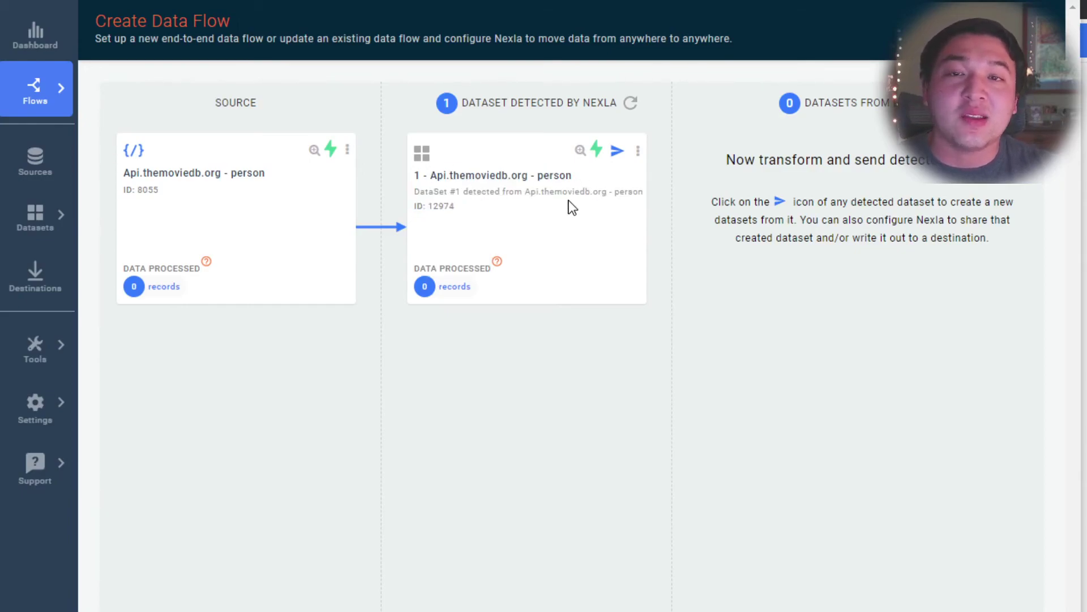